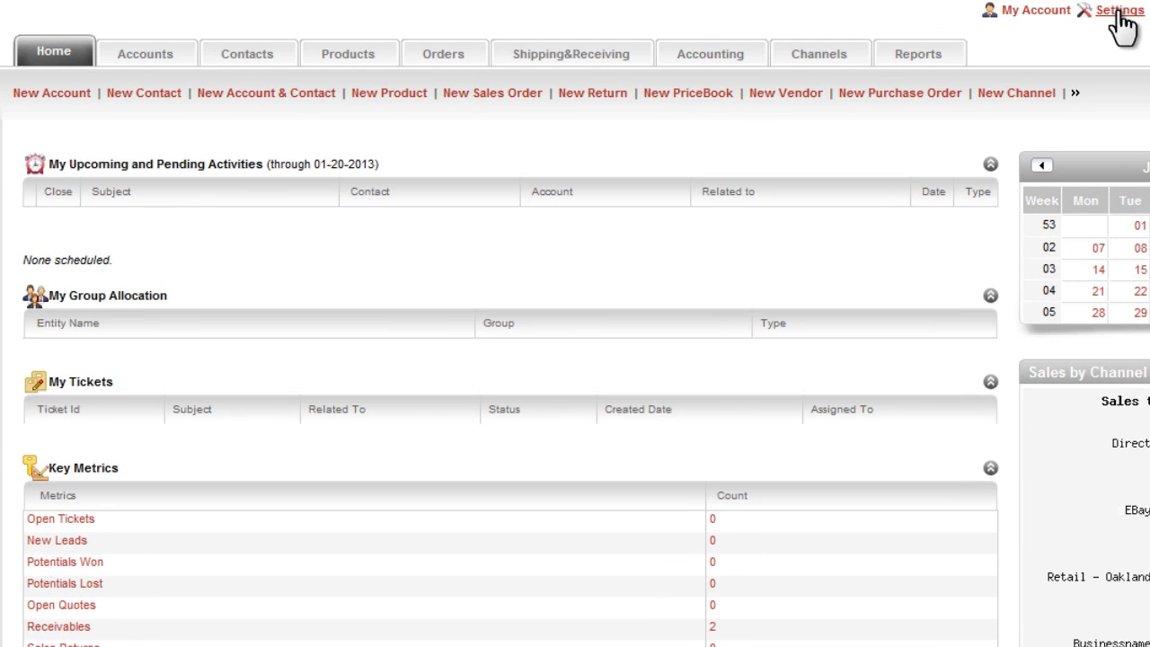
# - From Settings, open Sales Channels > Channels and show the store types offered for a new channel
pyautogui.click(1050, 33)
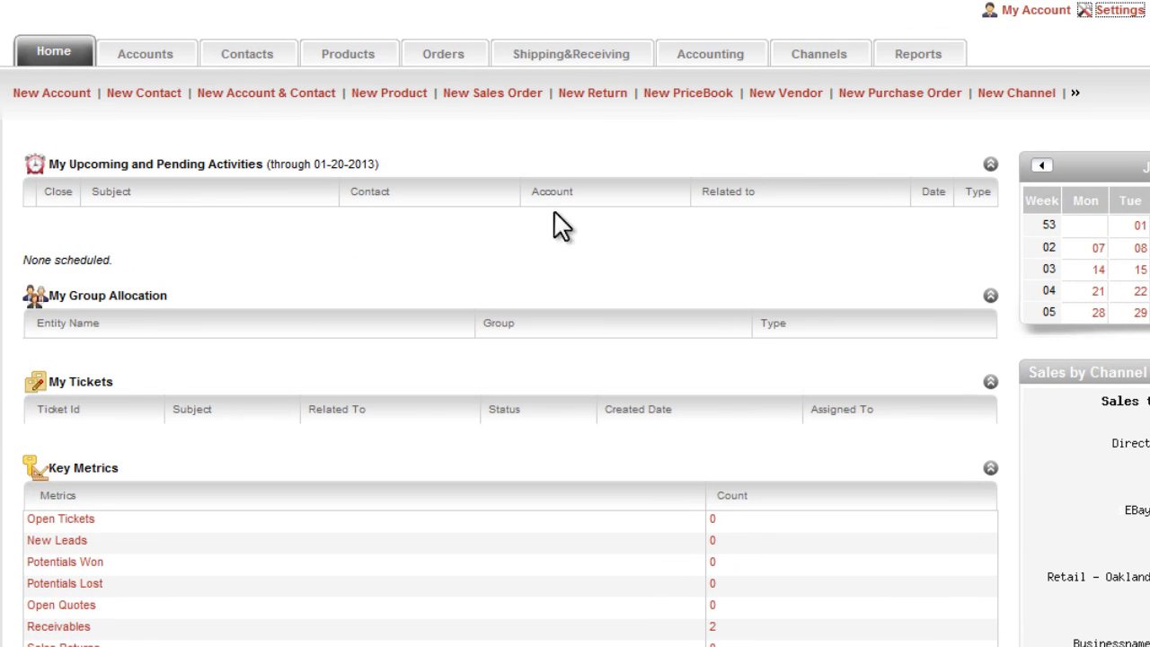
pyautogui.scroll(-5, 423, 256)
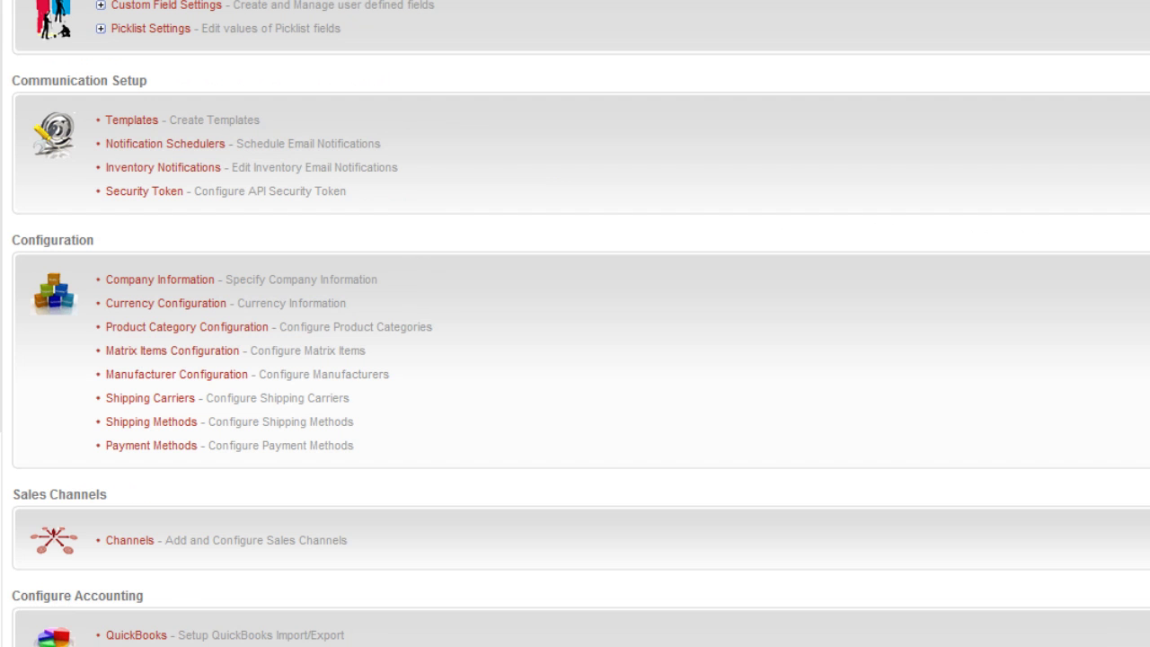
pyautogui.click(131, 542)
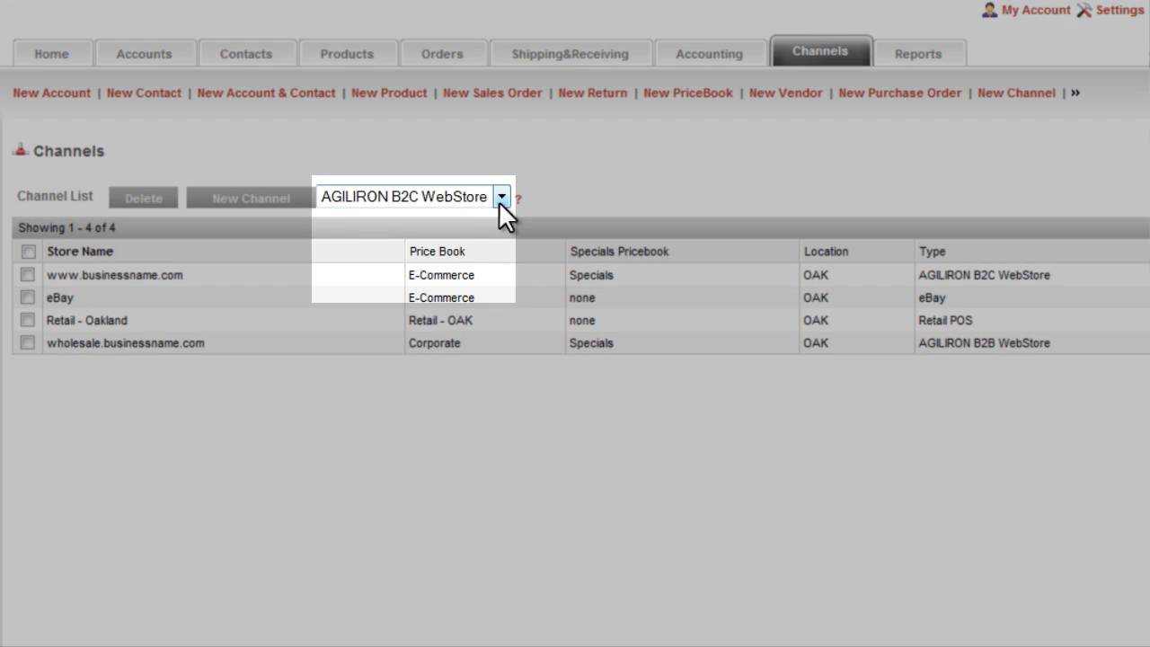
pyautogui.click(501, 197)
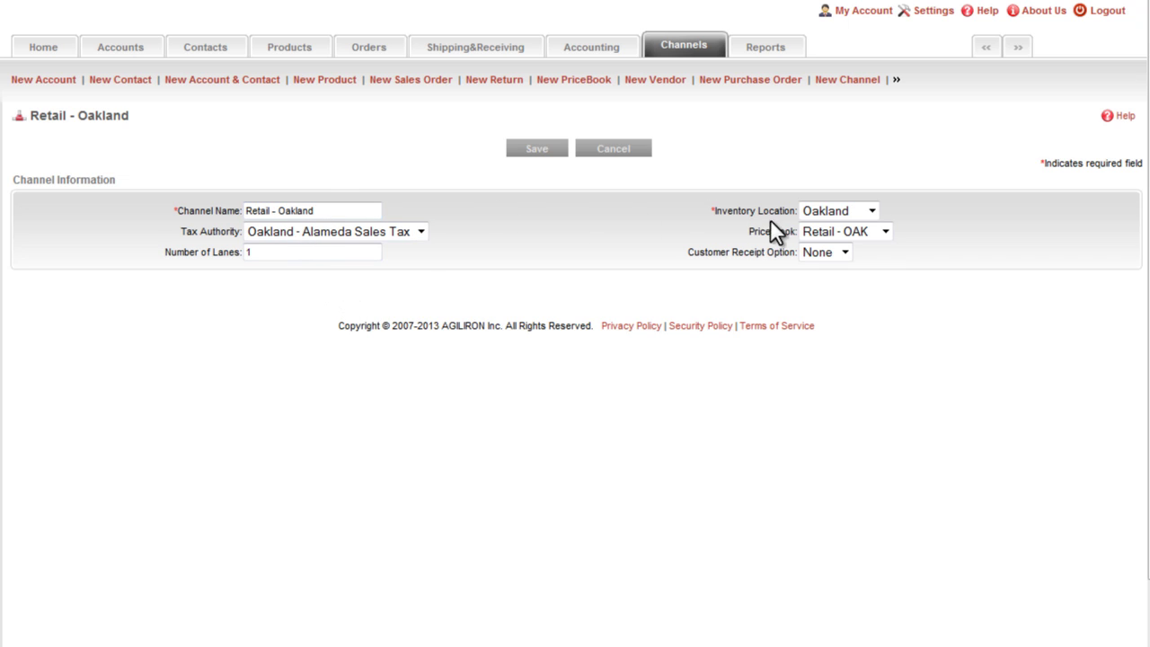
# - Check the Retail - Oakland dropdowns, keeping Oakland, Oakland - Alameda Sales Tax, Retail - OAK and None
pyautogui.click(872, 209)
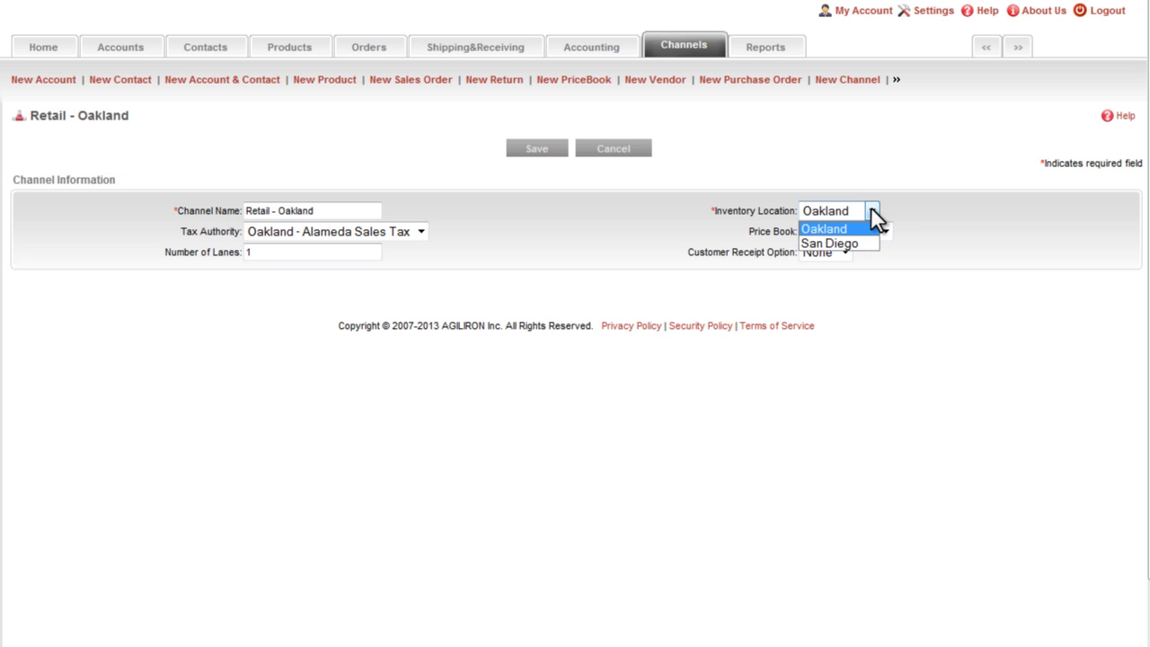
pyautogui.click(871, 209)
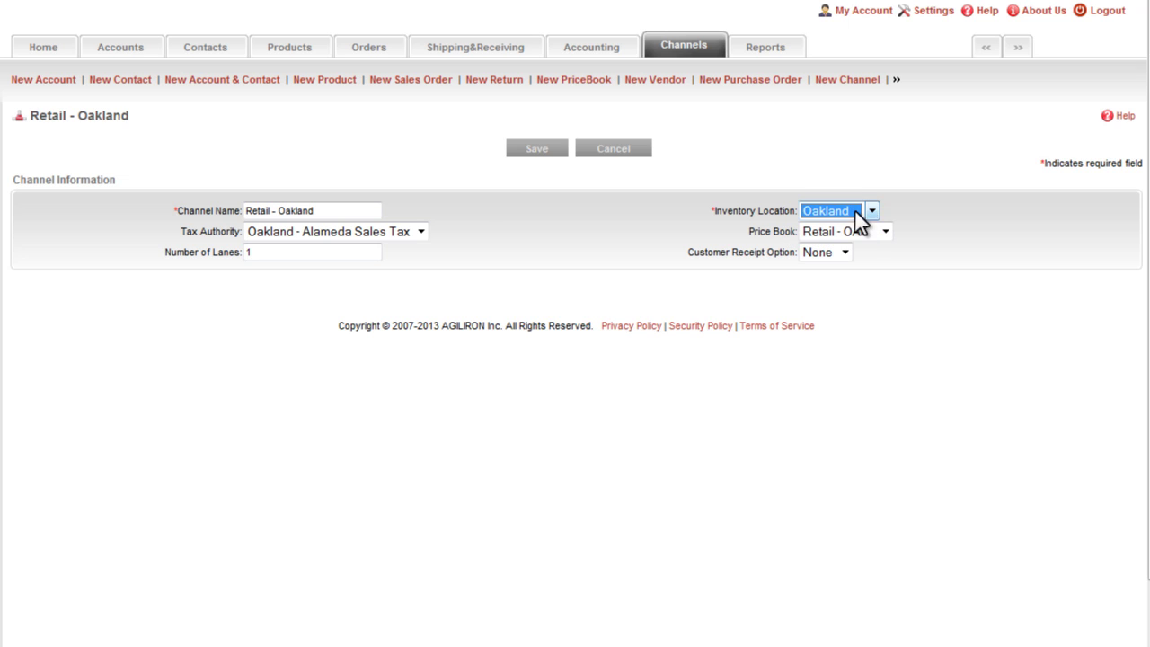
pyautogui.click(421, 231)
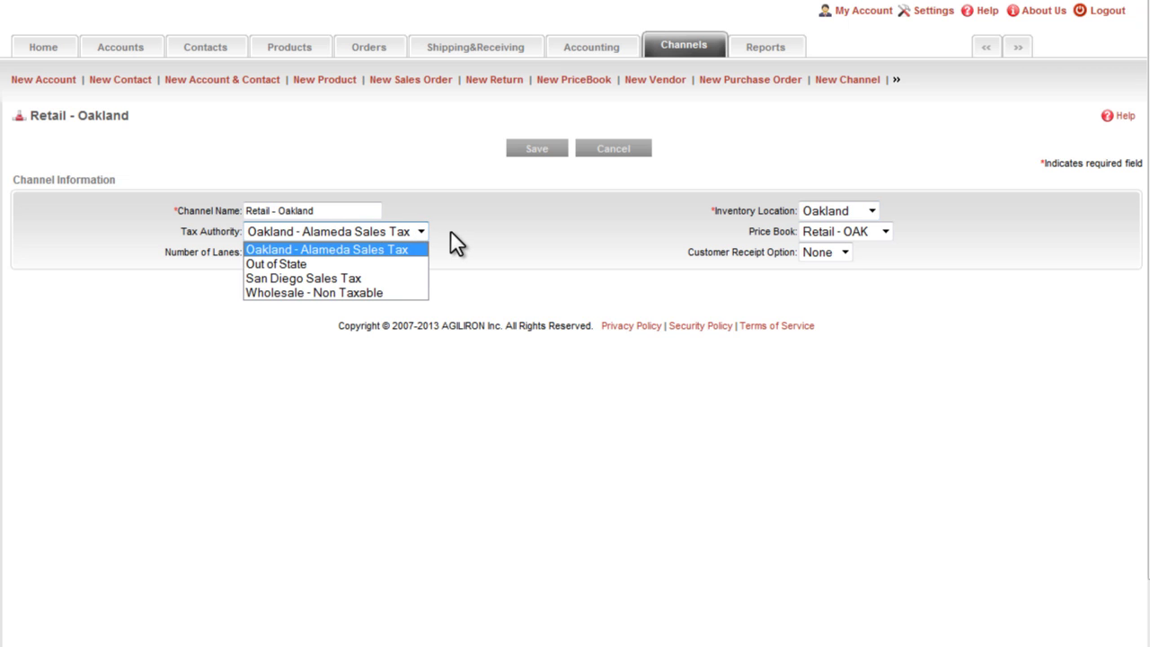
pyautogui.click(450, 232)
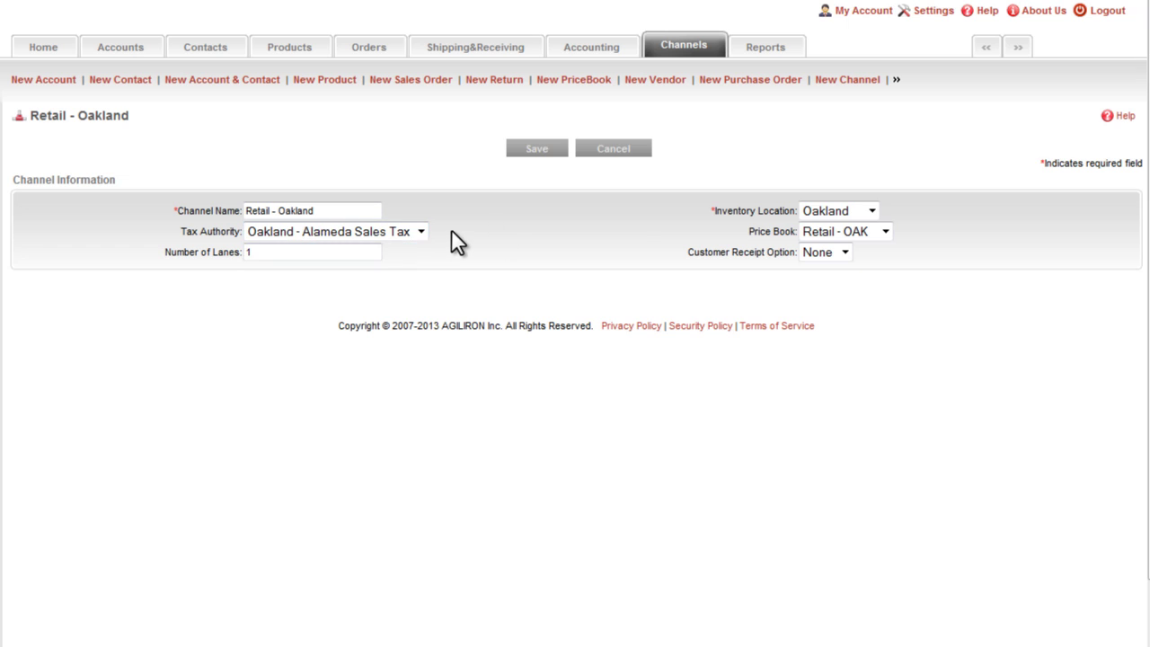
pyautogui.click(885, 232)
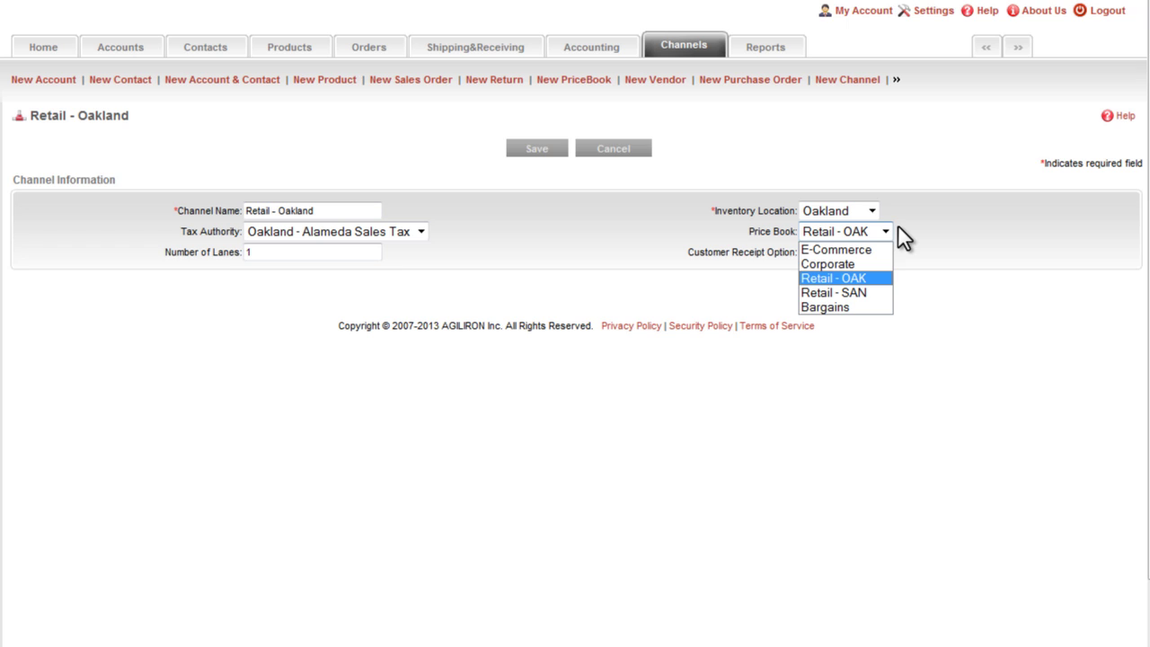
pyautogui.click(898, 225)
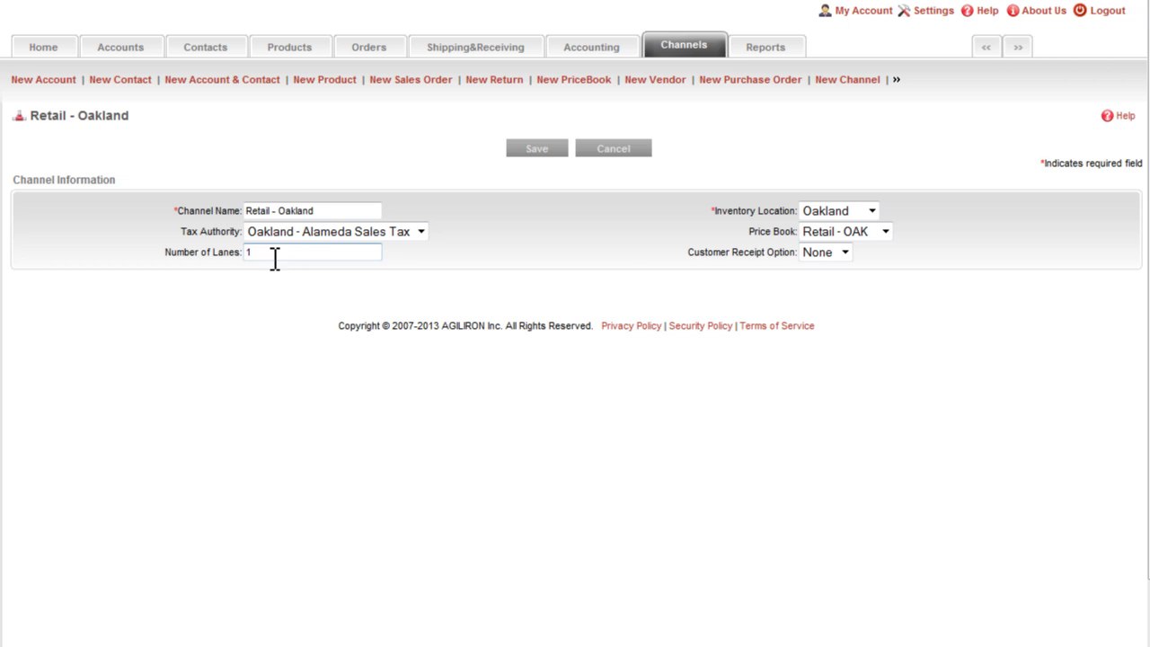
pyautogui.click(845, 251)
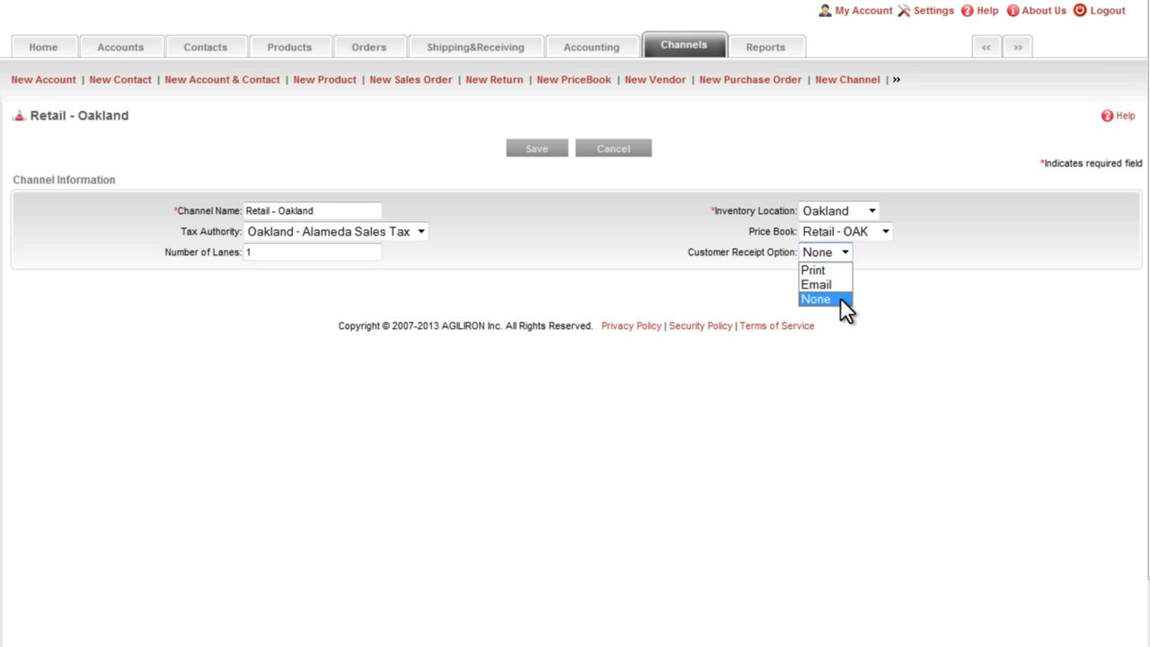
pyautogui.click(891, 275)
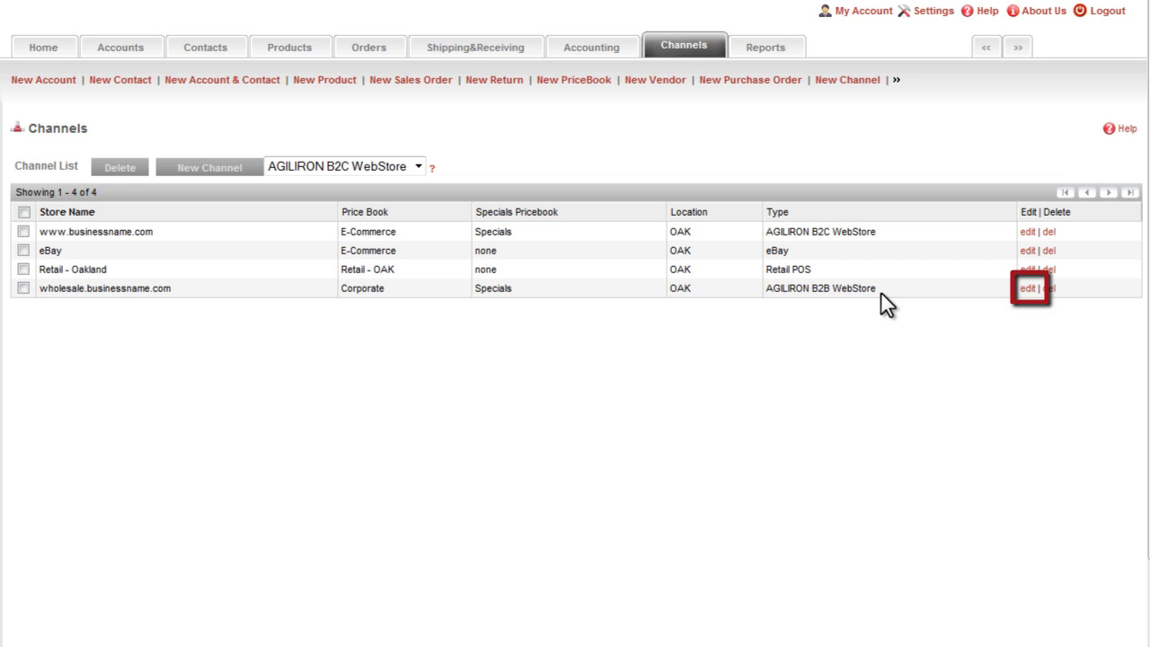
# - Open wholesale.businessname.com for editing and look over its channel information and price book settings
pyautogui.click(1030, 292)
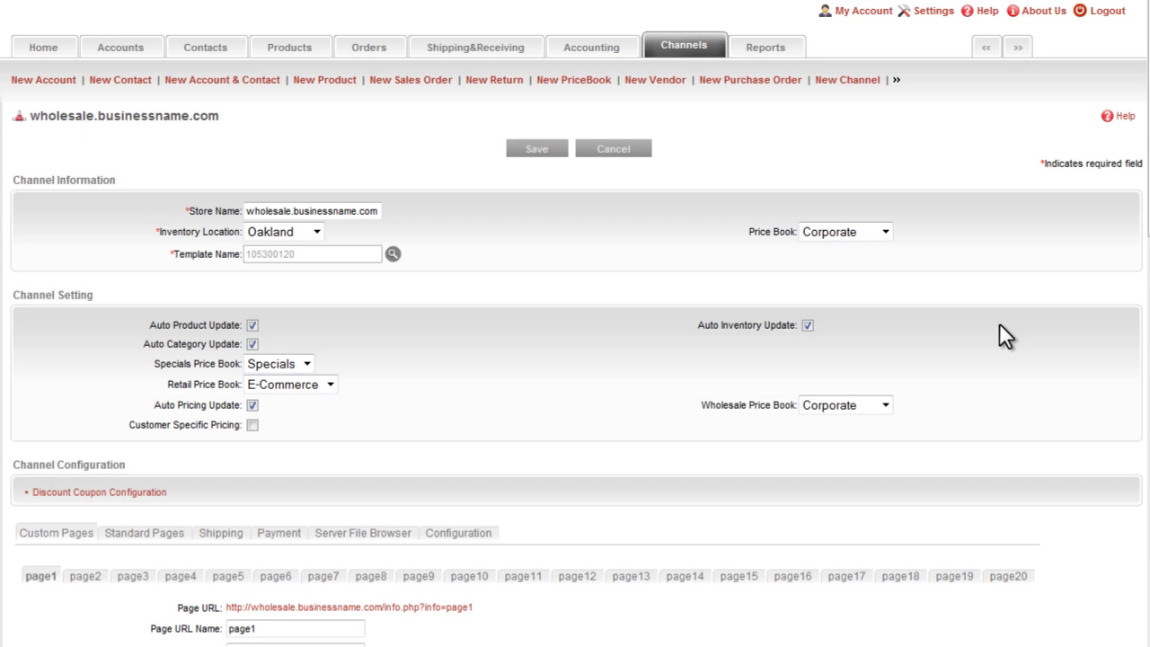
pyautogui.scroll(-1, 999, 324)
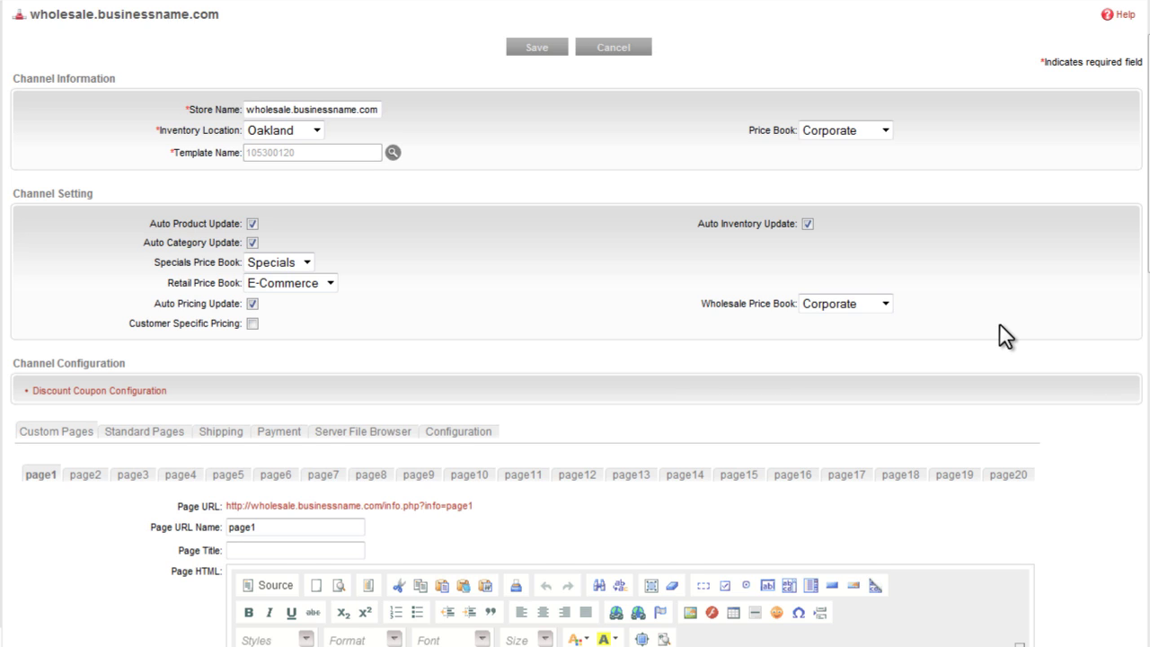
pyautogui.scroll(-1, 999, 325)
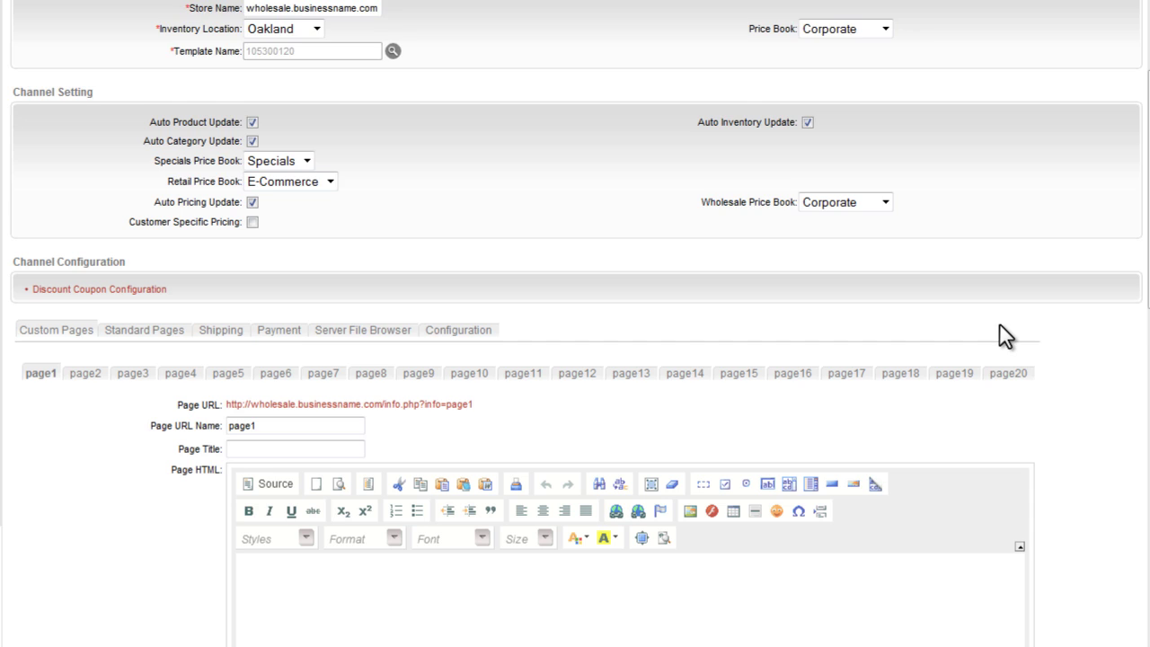
pyautogui.scroll(-3, 998, 322)
pyautogui.scroll(-3, 1002, 325)
pyautogui.scroll(3, 1005, 334)
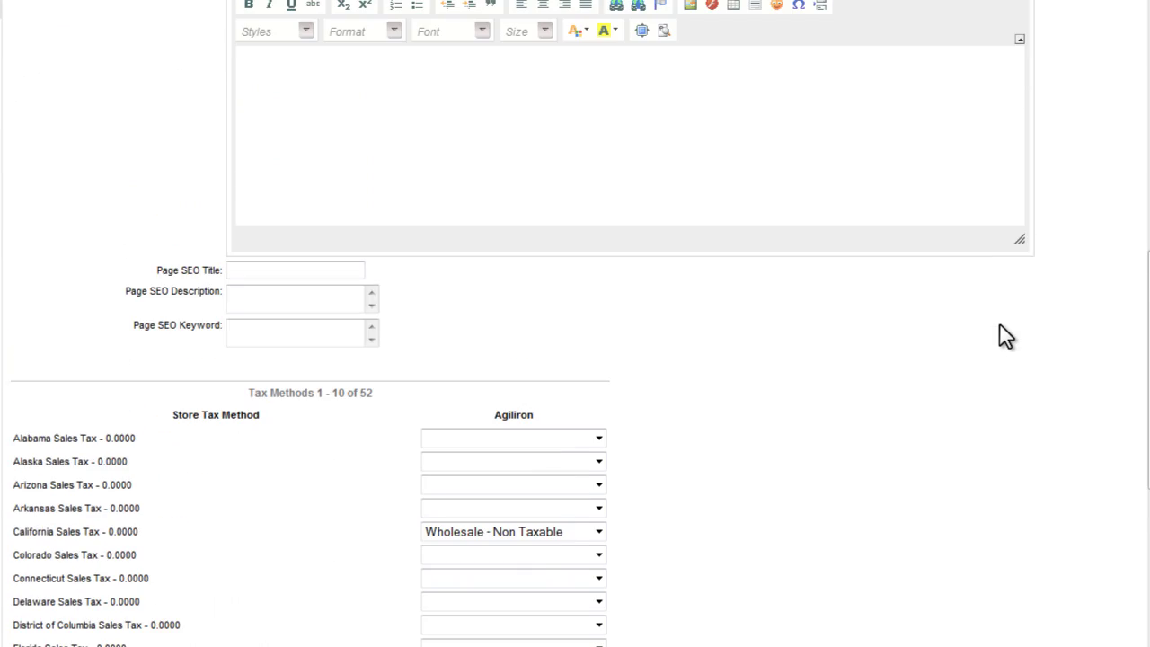
pyautogui.scroll(4, 1003, 325)
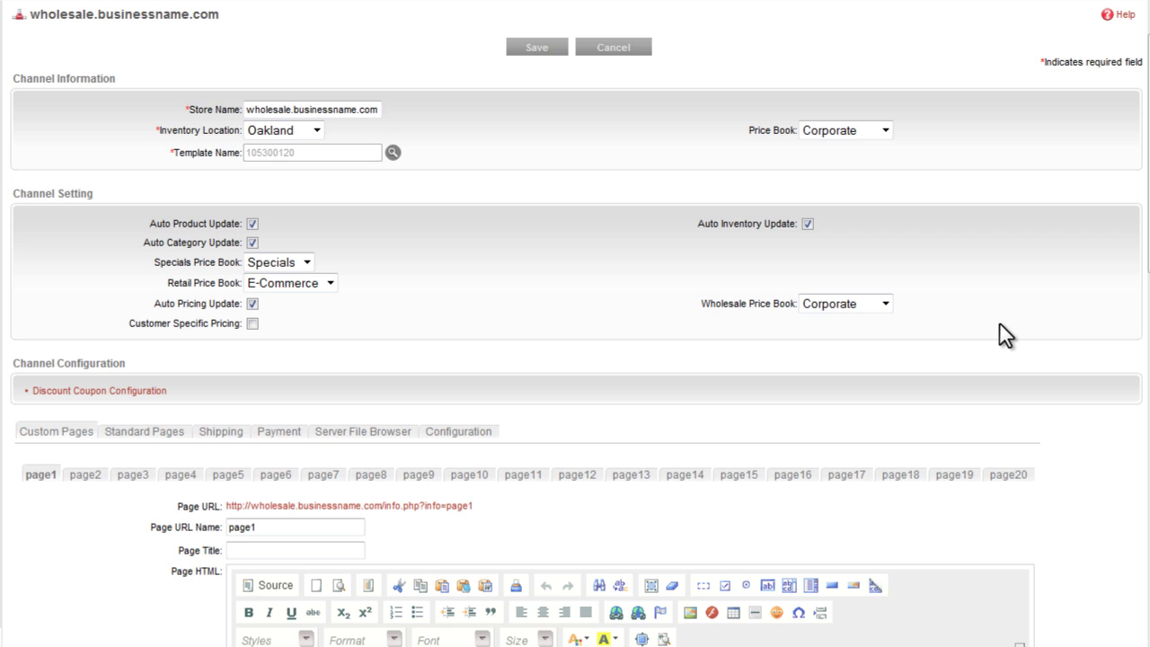
pyautogui.scroll(1, 999, 324)
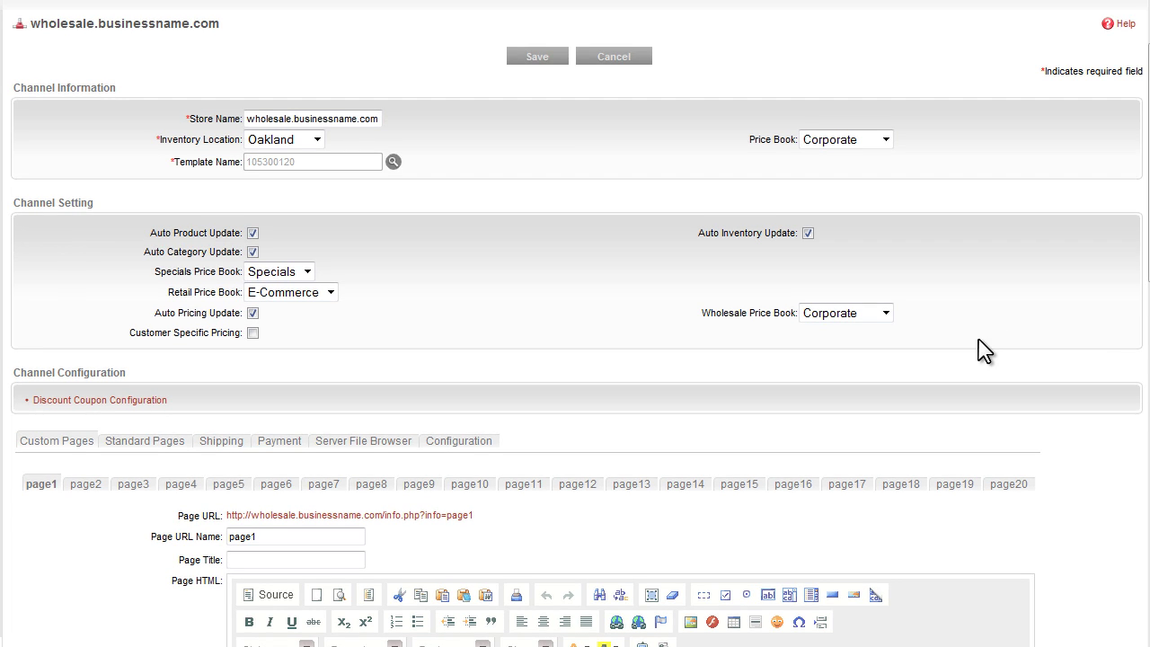
pyautogui.scroll(-1, 984, 351)
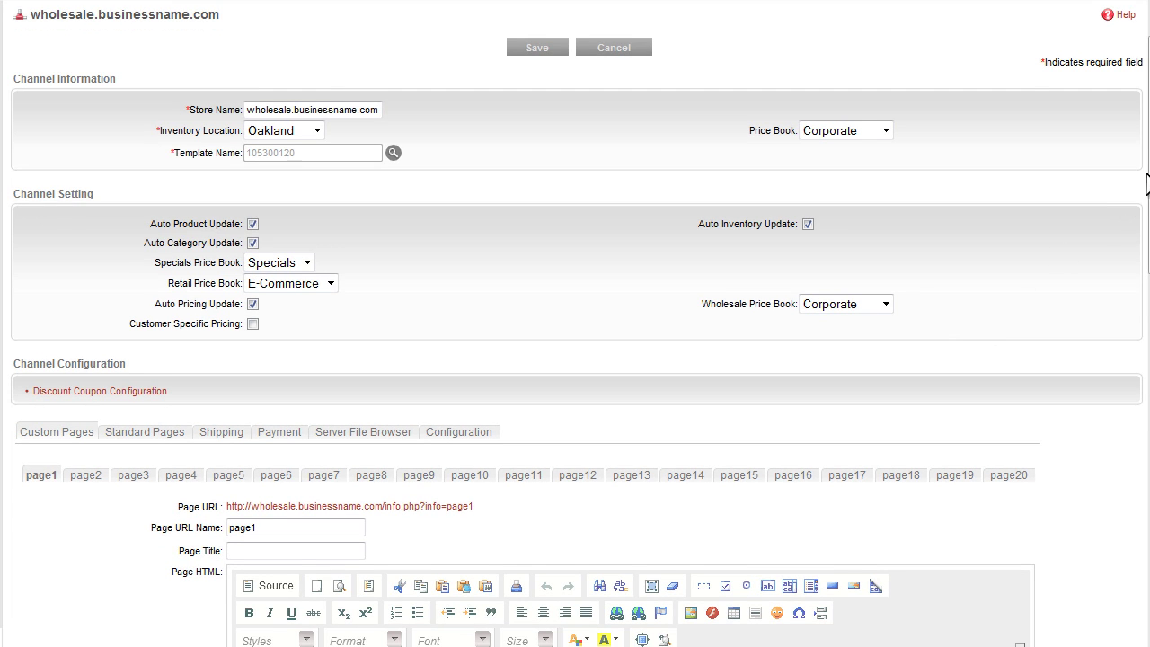
pyautogui.scroll(3, 575, 323)
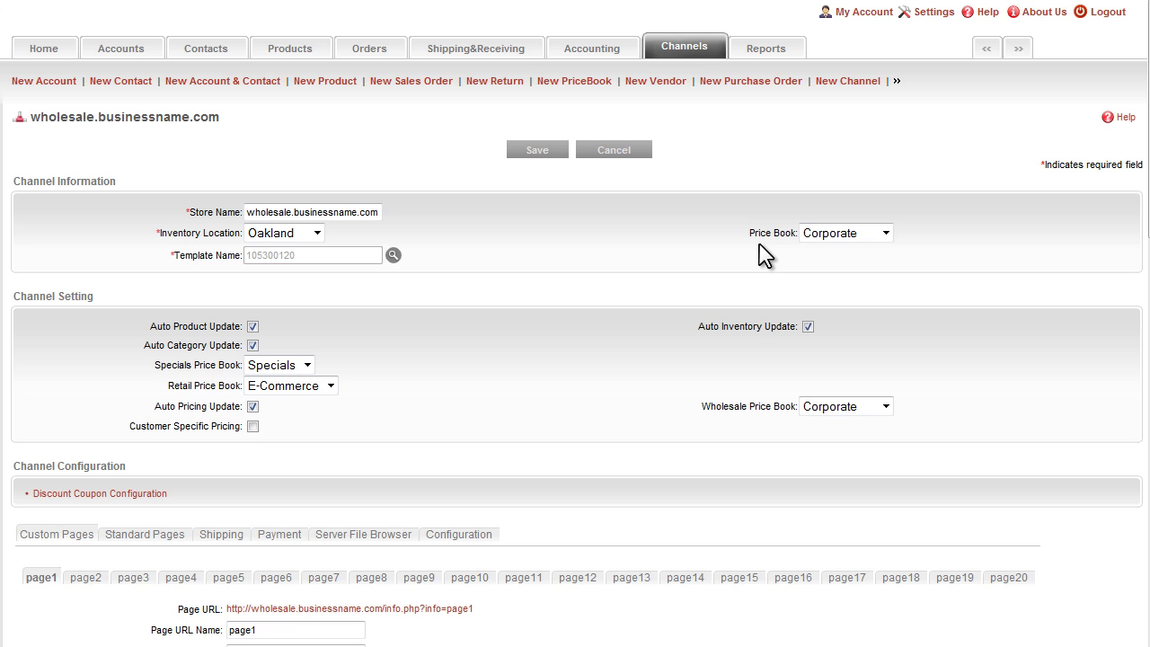
pyautogui.click(394, 256)
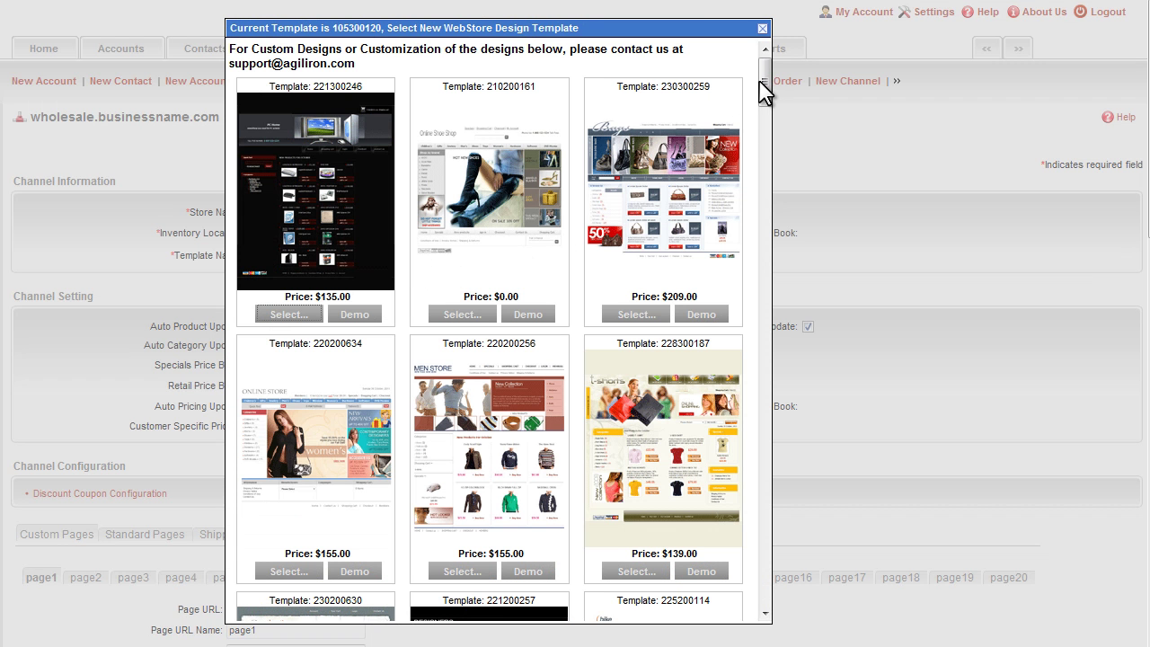
pyautogui.moveTo(763, 95); pyautogui.dragTo(783, 611)
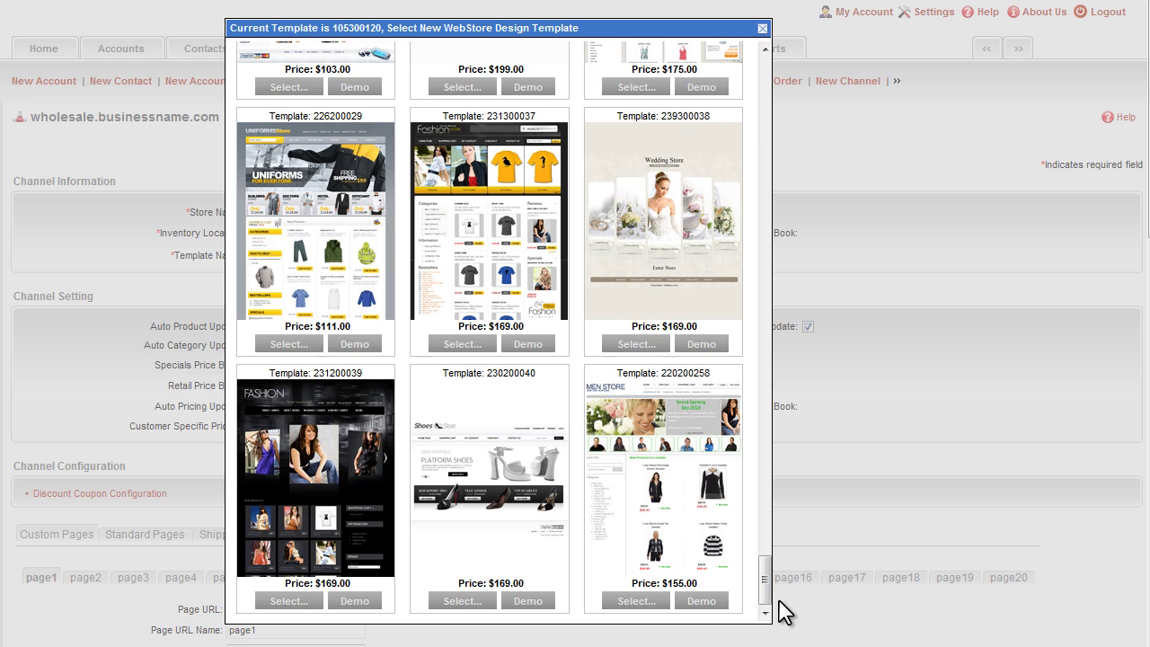
pyautogui.click(763, 30)
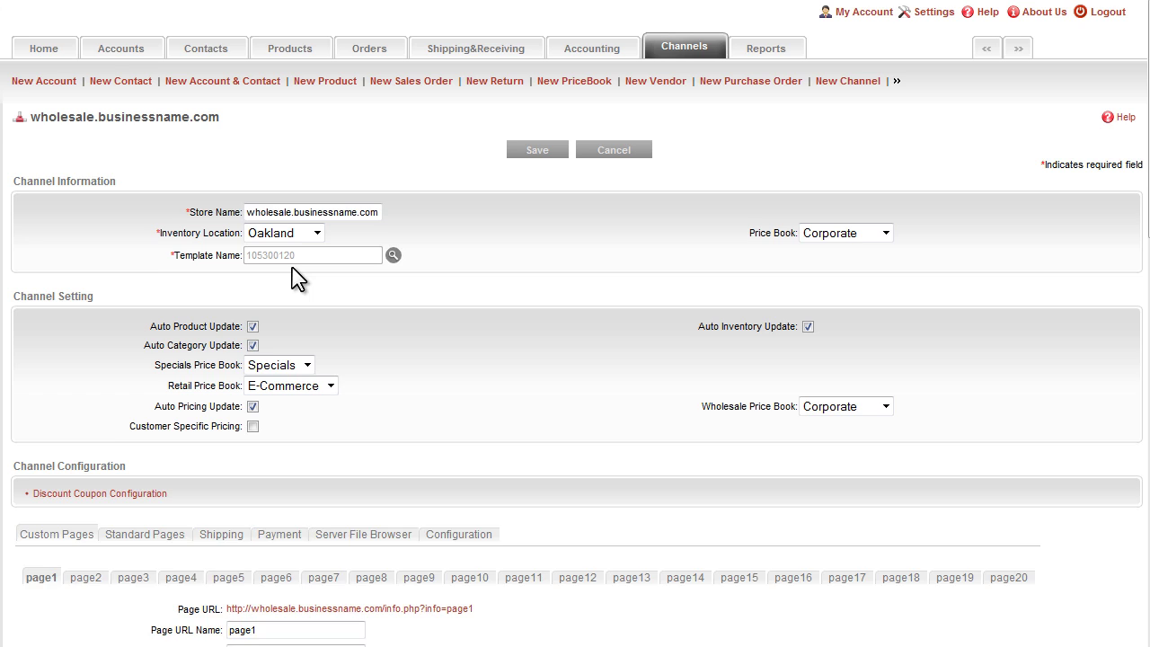
# - Verify that Offline Credit Card is the only payment method checked, then go to Shipping
pyautogui.scroll(1, 292, 292)
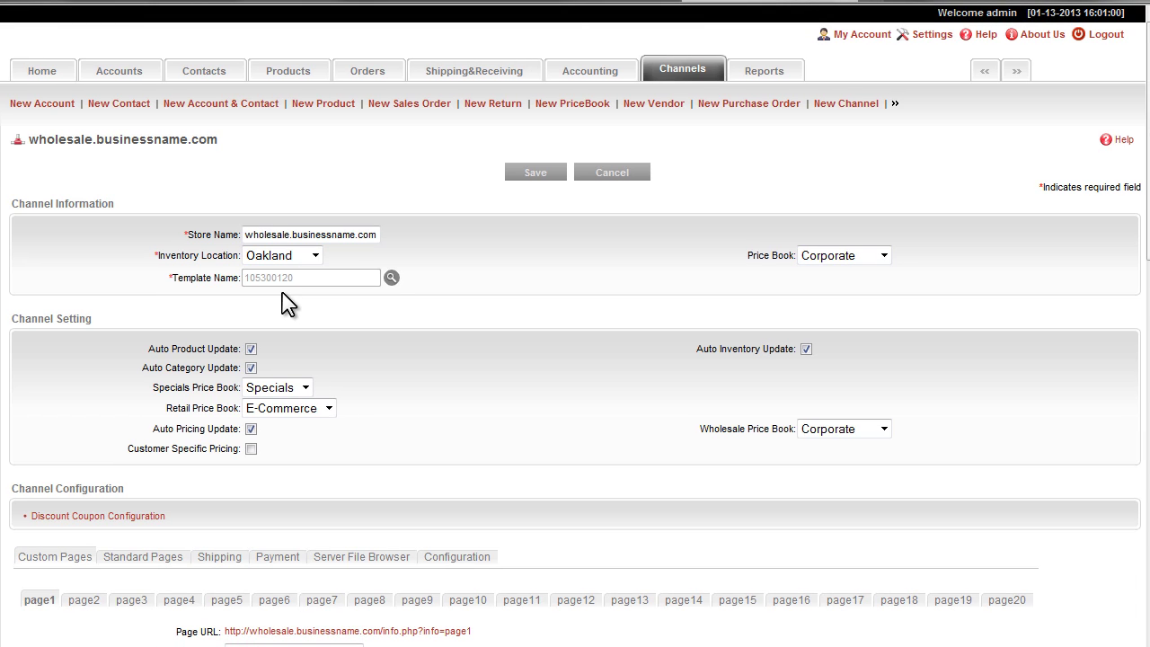
pyautogui.scroll(-3, 288, 303)
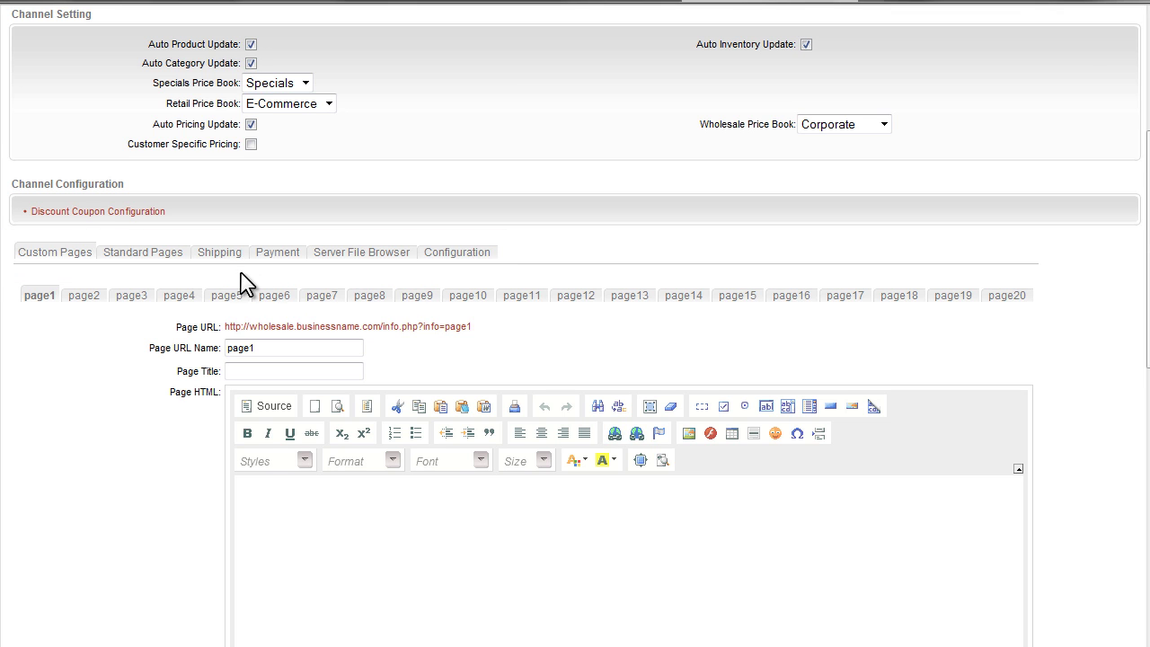
pyautogui.click(272, 255)
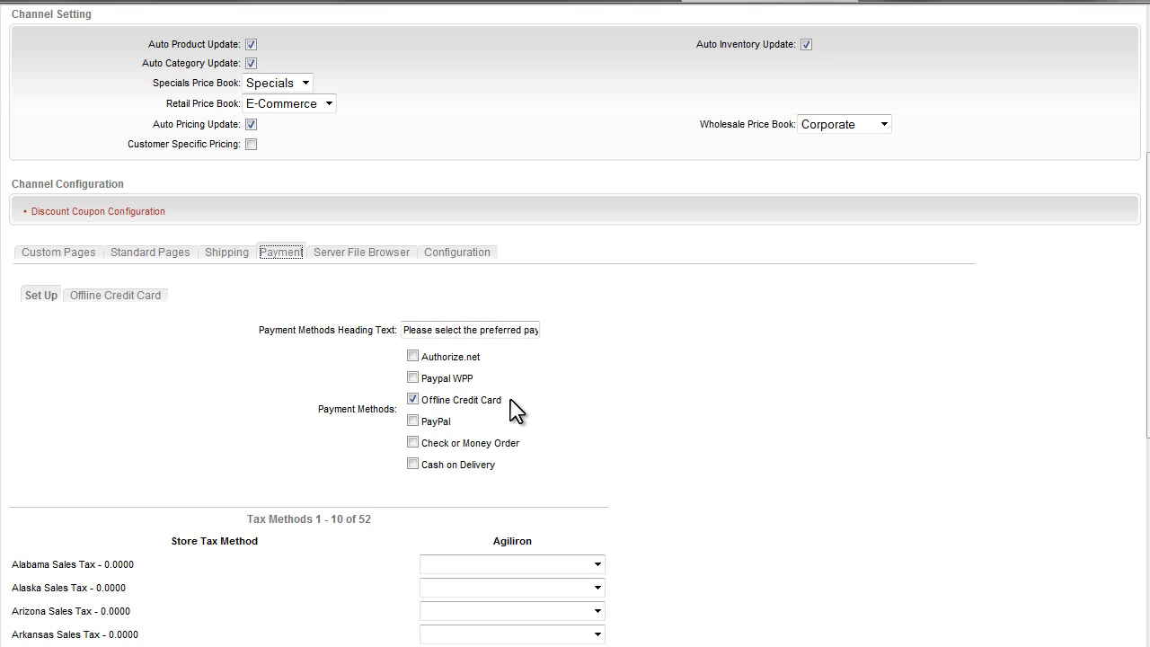
pyautogui.click(227, 254)
# - Keep Table Rate shipping and review the United States zone's rate tables and California tax mapping
pyautogui.click(238, 401)
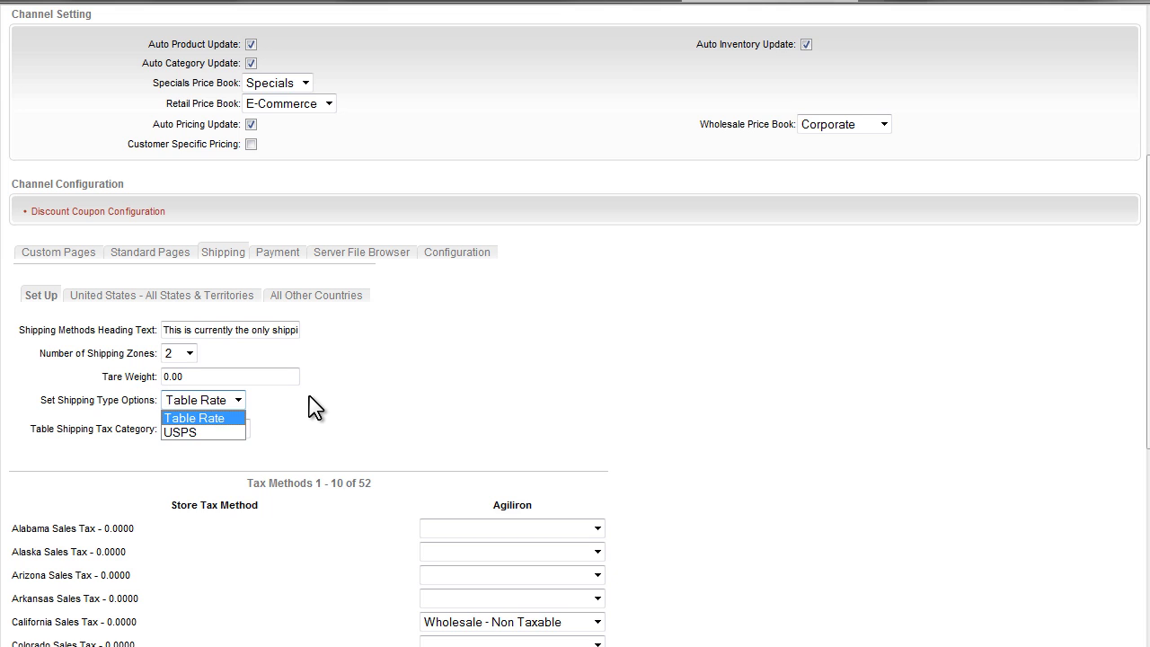
pyautogui.click(308, 406)
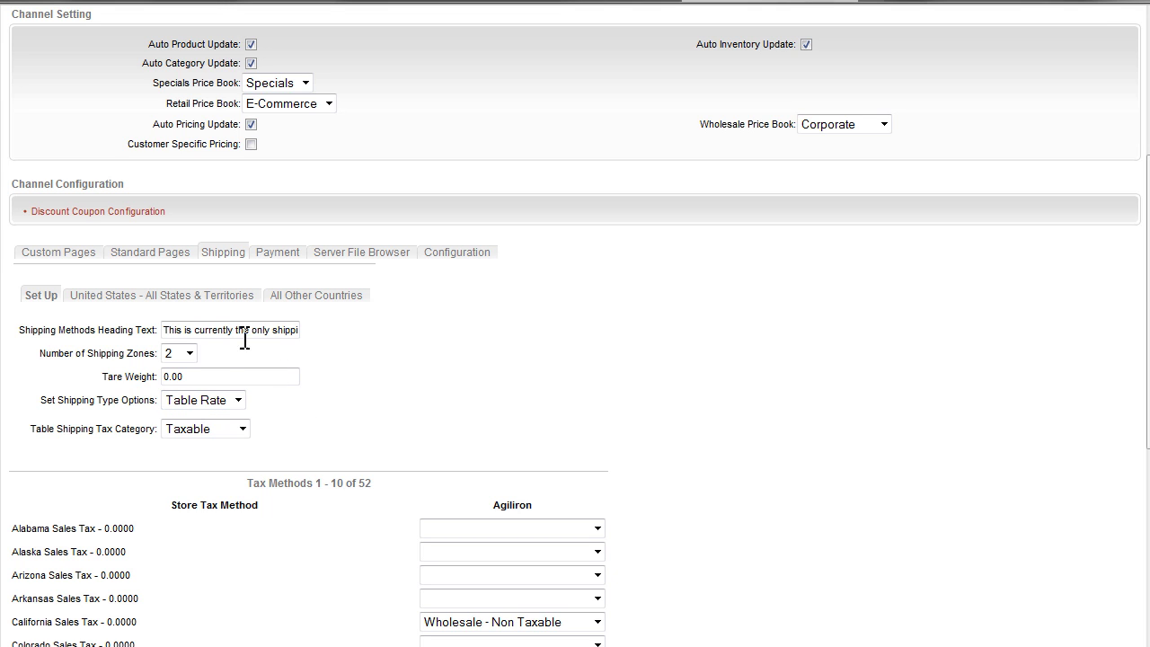
pyautogui.click(190, 306)
pyautogui.scroll(-2, 303, 351)
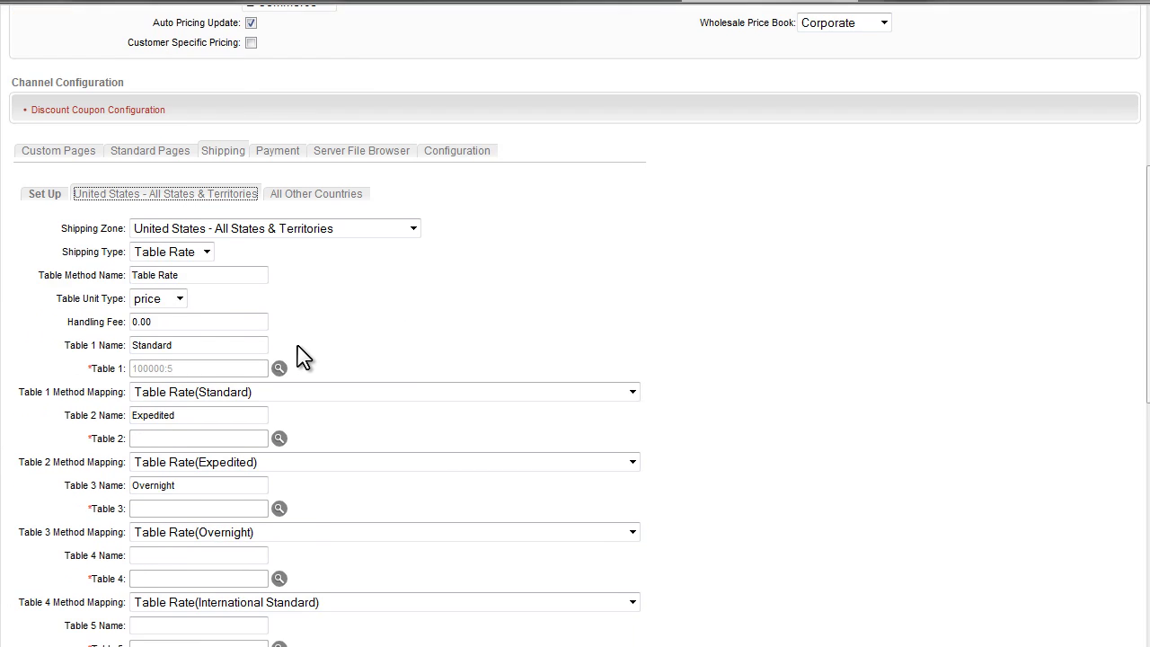
pyautogui.scroll(-3, 303, 355)
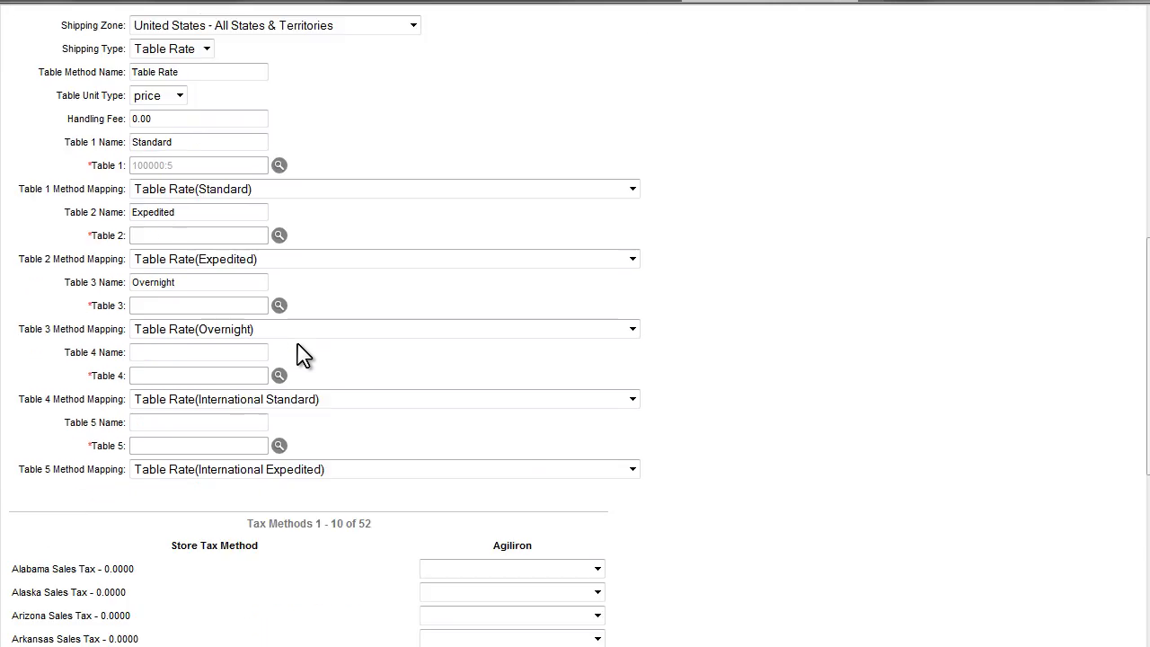
pyautogui.scroll(-1, 302, 355)
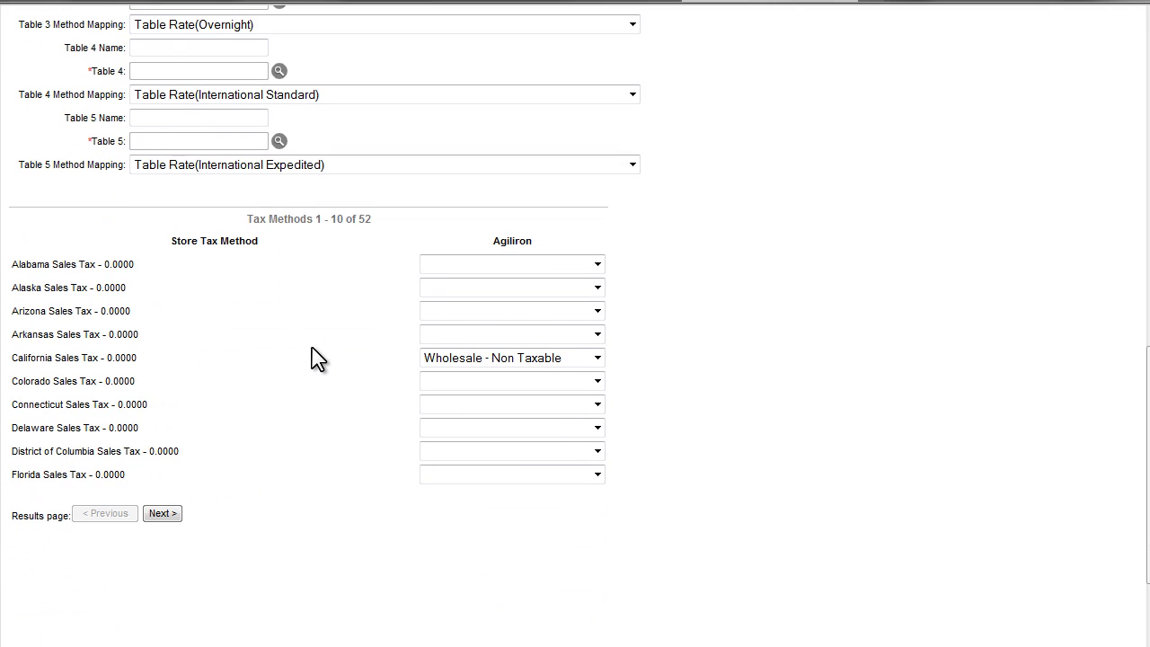
pyautogui.click(596, 358)
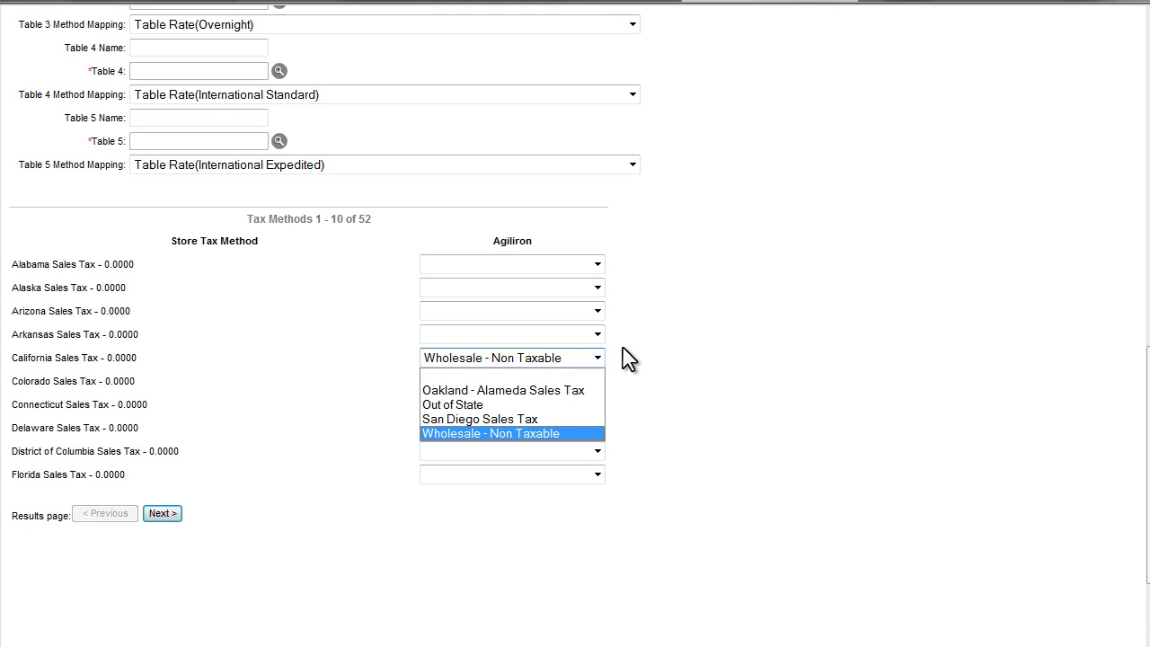
pyautogui.scroll(-1, 634, 368)
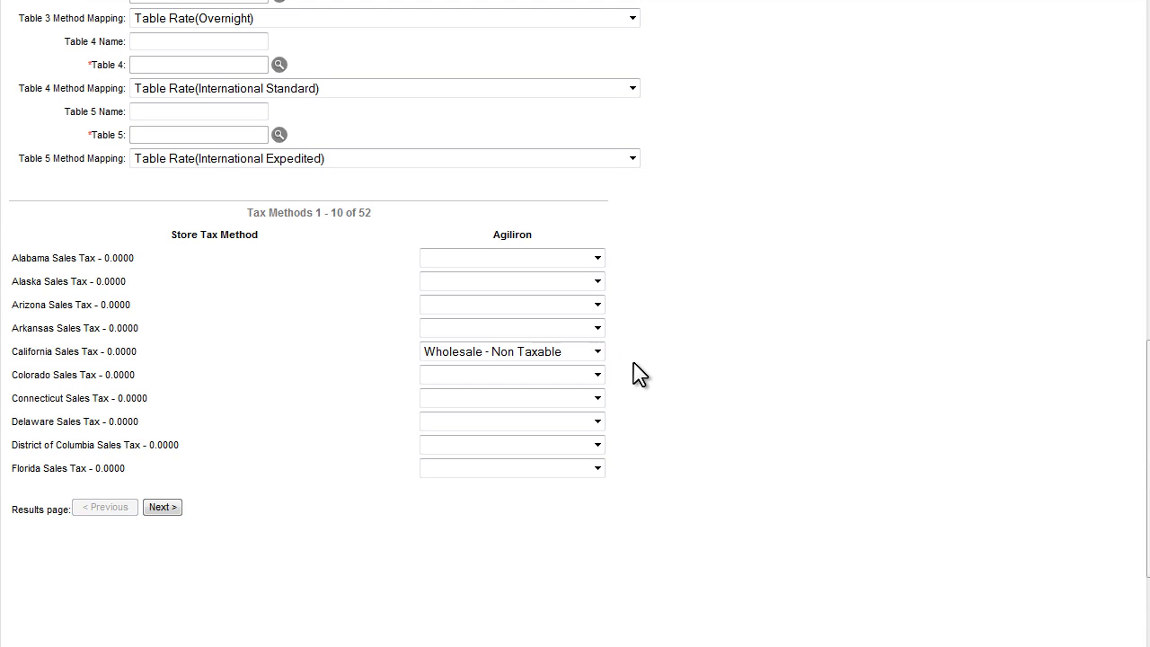
pyautogui.scroll(6, 633, 364)
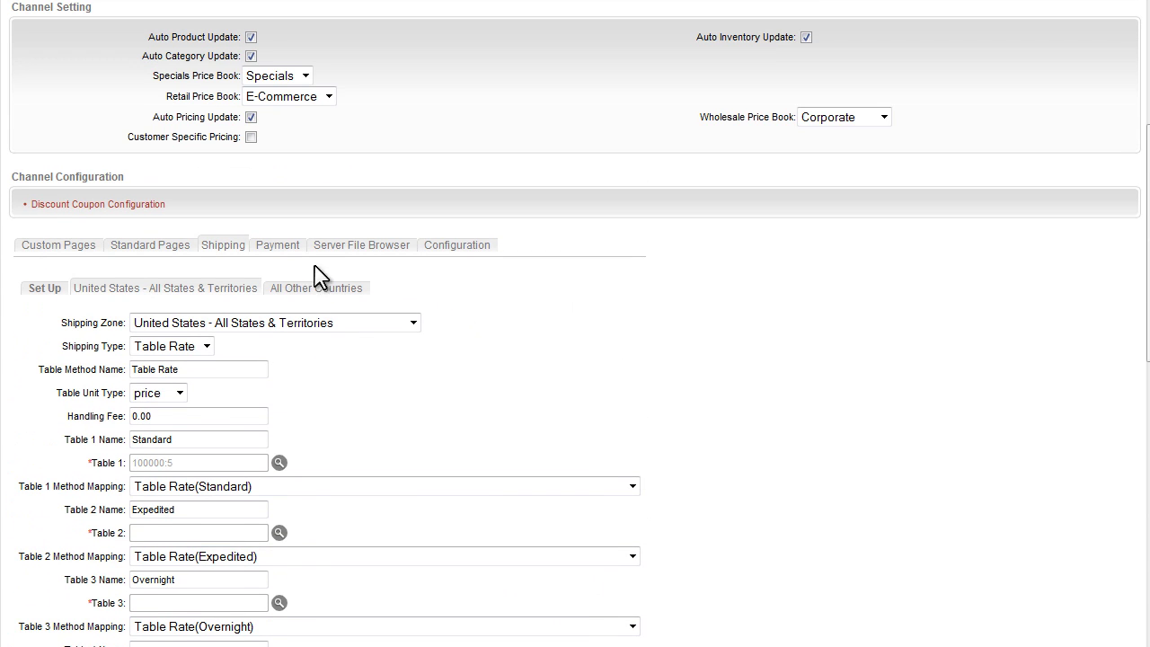
# - Review the Conditions of Use standard page, toggling its HTML source view on and off
pyautogui.click(153, 254)
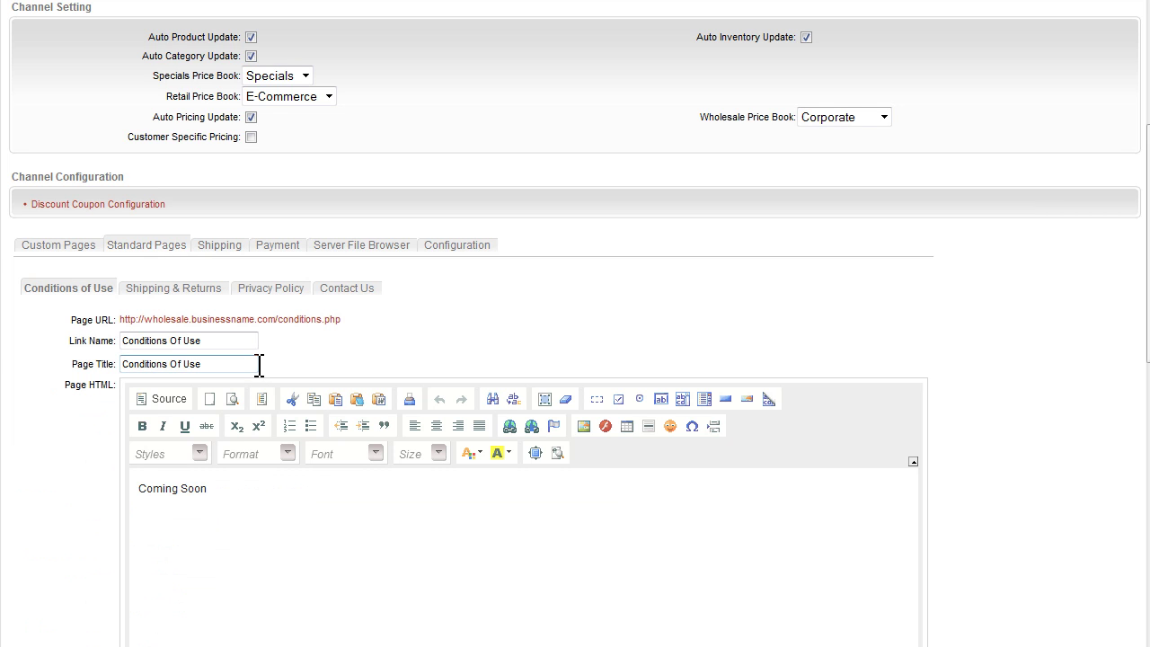
pyautogui.click(252, 490)
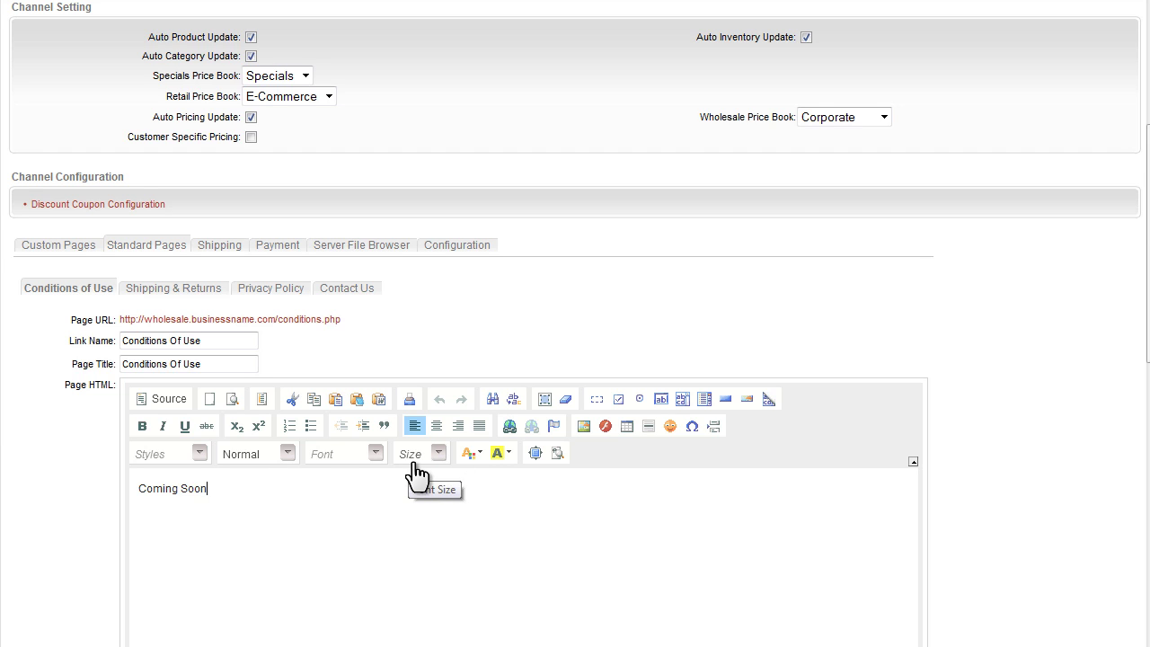
pyautogui.click(162, 402)
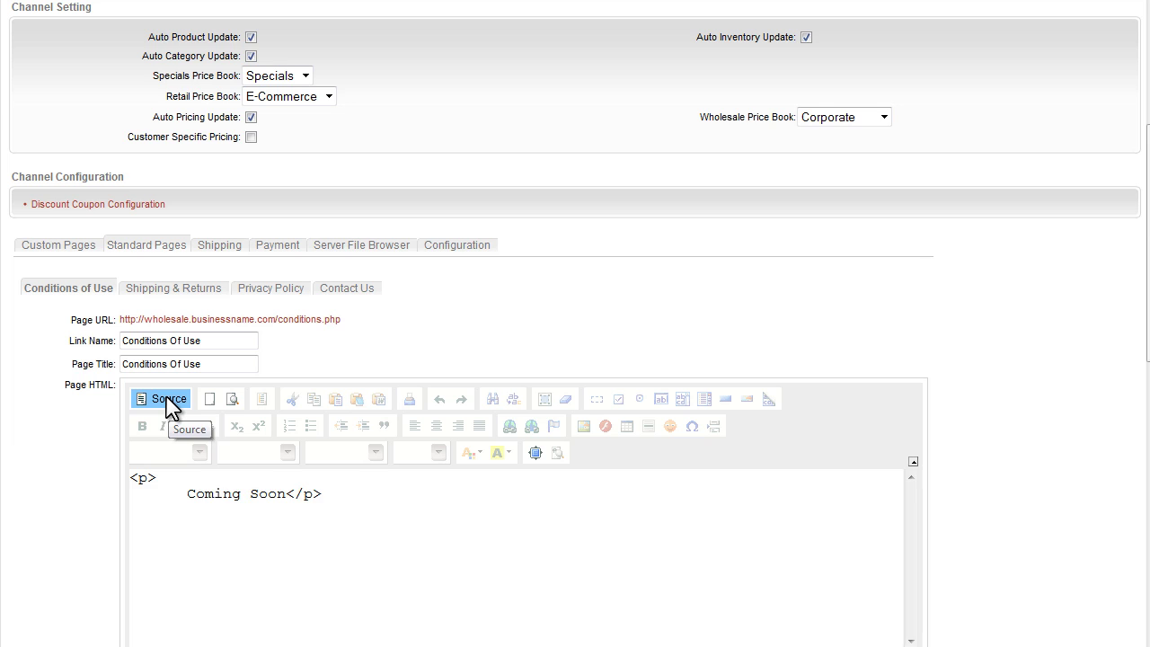
pyautogui.click(167, 402)
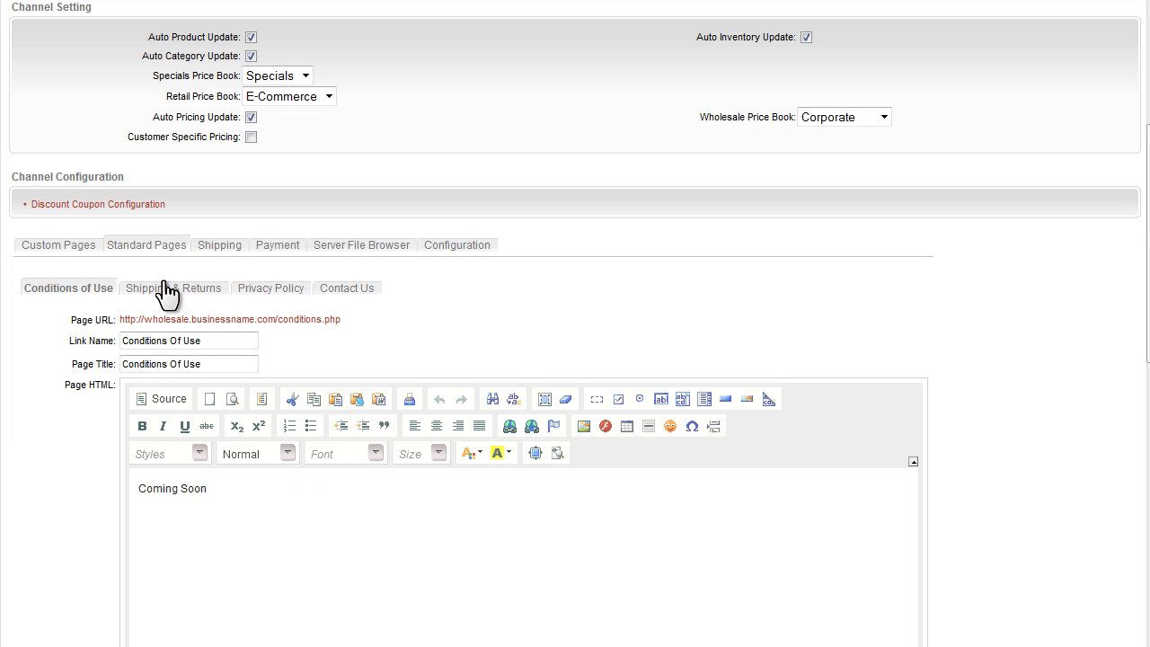
# - Look at the empty custom page1, then bring up the Server File Browser
pyautogui.click(56, 246)
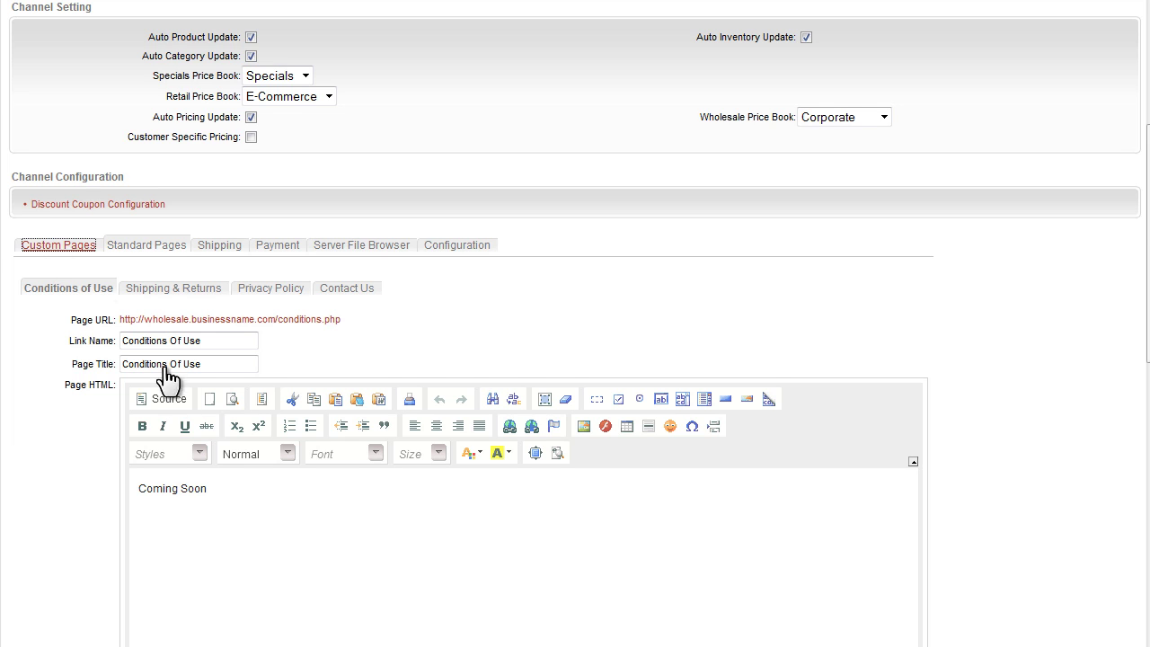
pyautogui.click(272, 485)
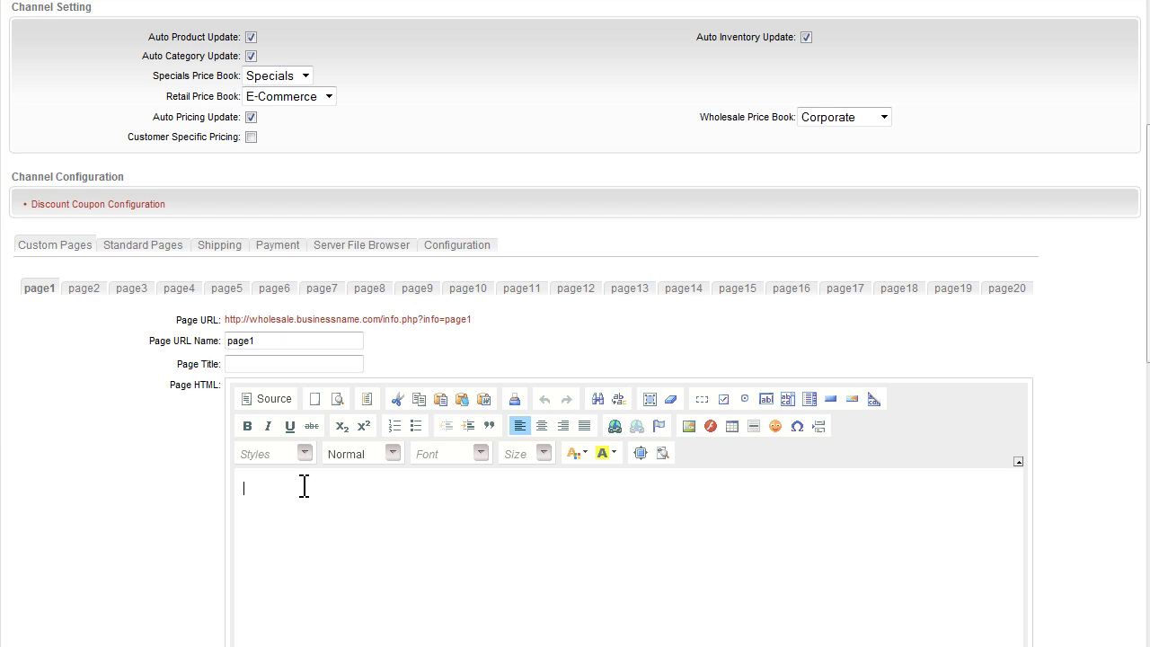
pyautogui.click(361, 247)
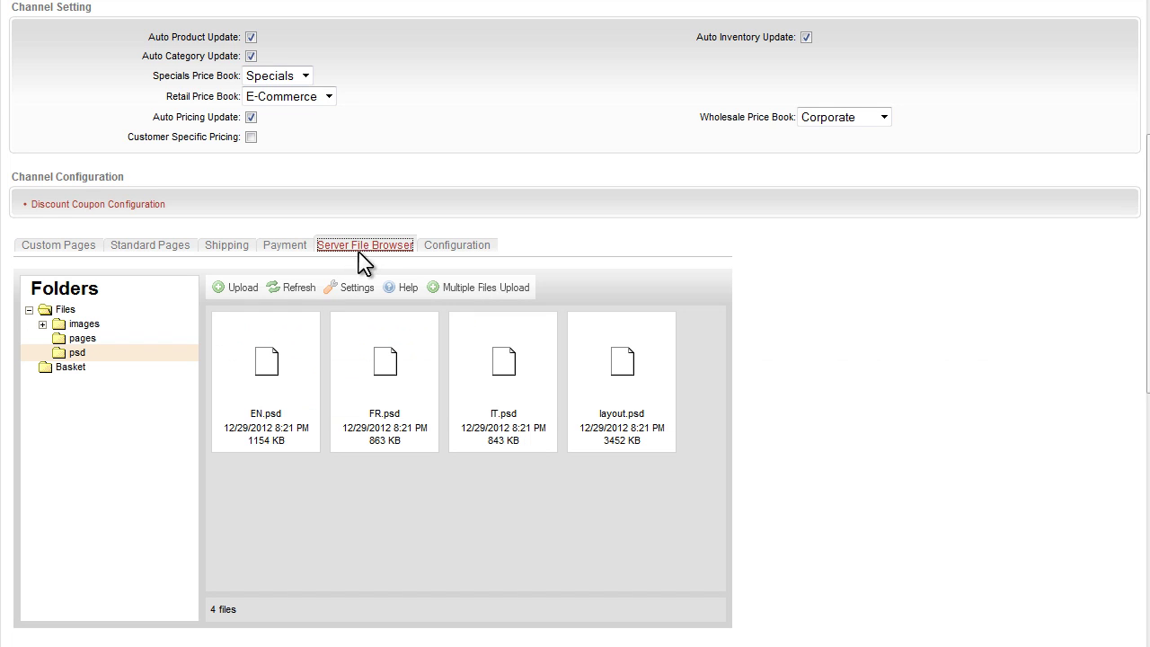
# - Browse the Files, images and psd folders (EN.psd, FR.psd, IT.psd, layout.psd), then go to Configuration
pyautogui.click(65, 311)
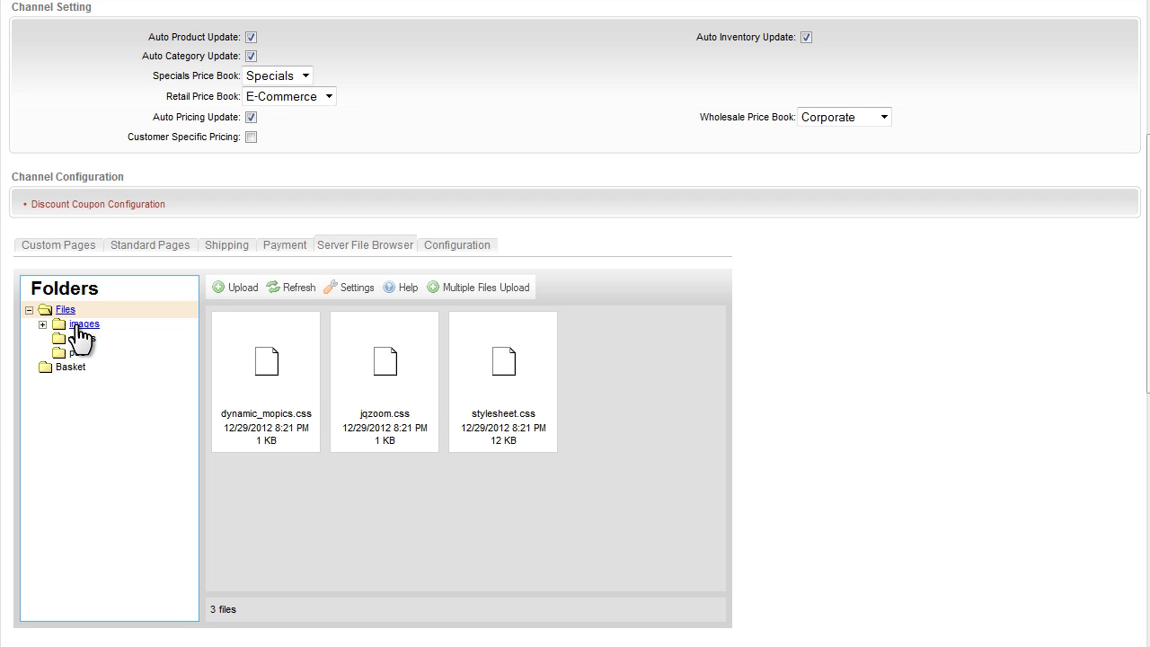
pyautogui.click(79, 325)
pyautogui.click(68, 313)
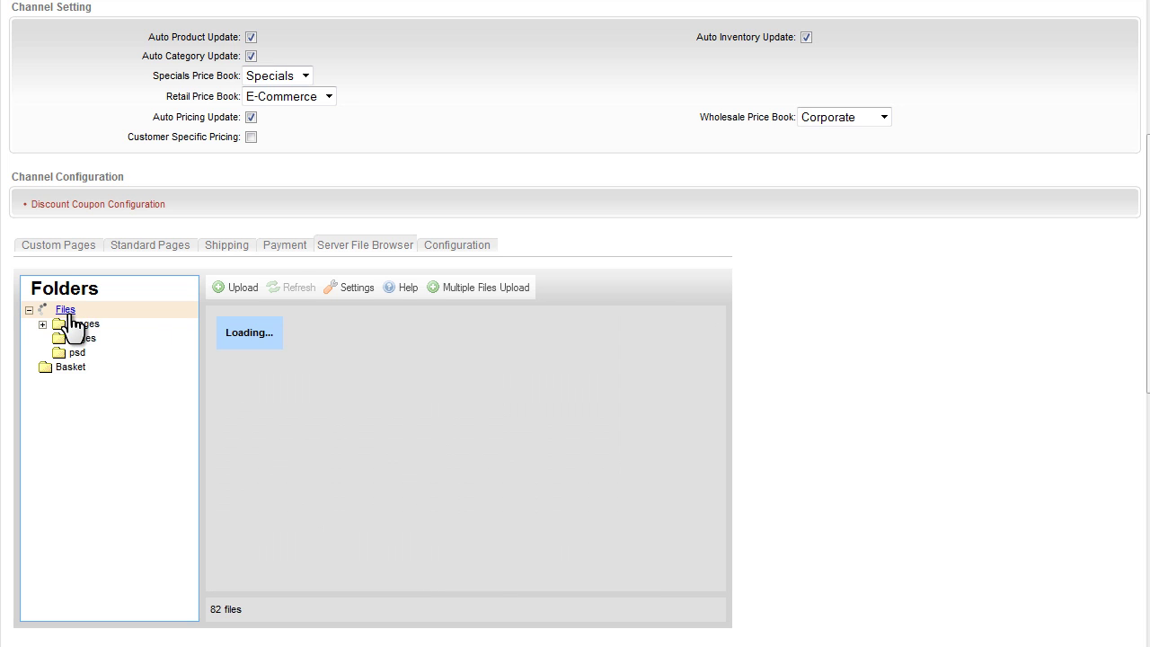
pyautogui.click(76, 356)
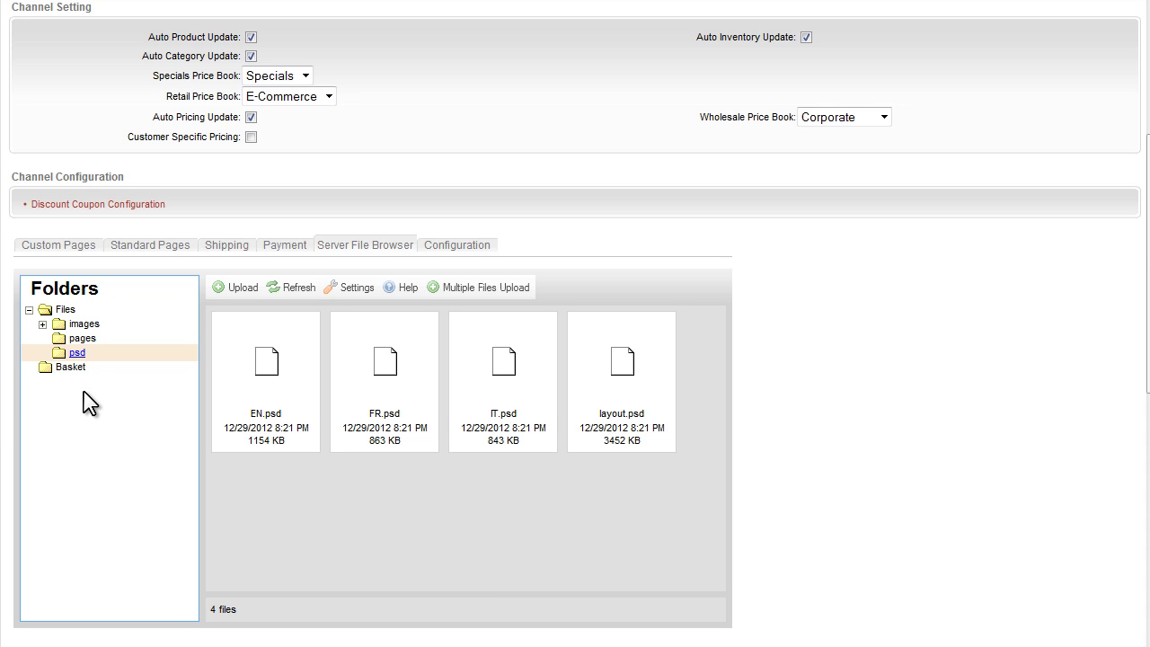
pyautogui.click(442, 248)
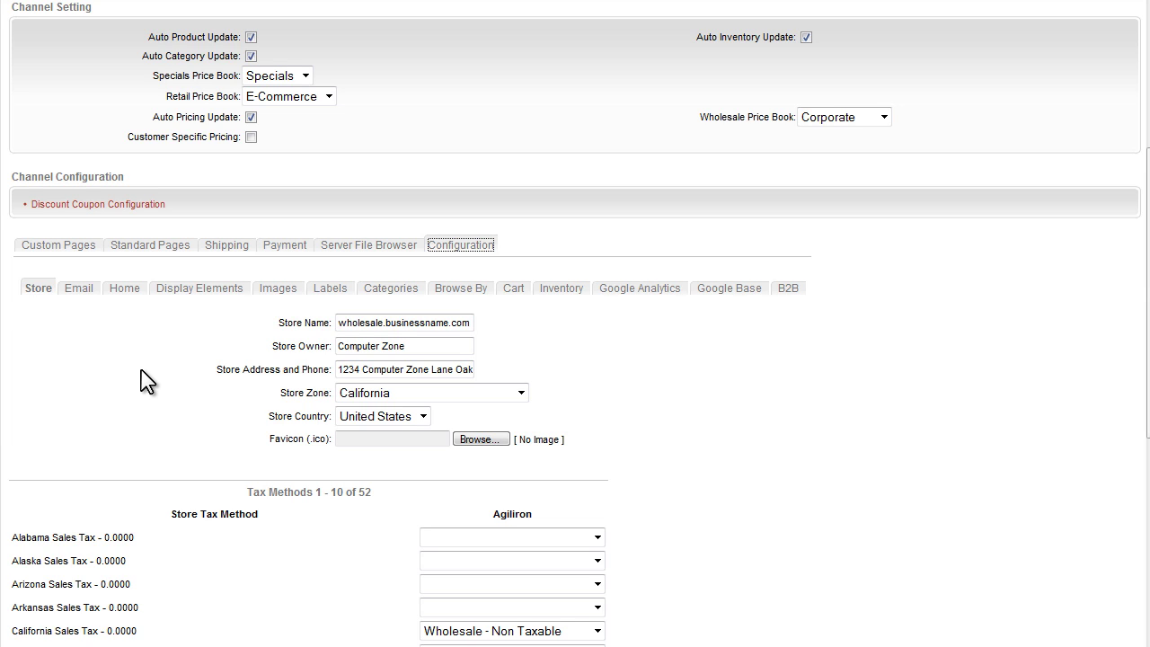
# - Inspect the Google Analytics ID field and the Google Base feed settings, where Enable Data Feed is No
pyautogui.click(620, 289)
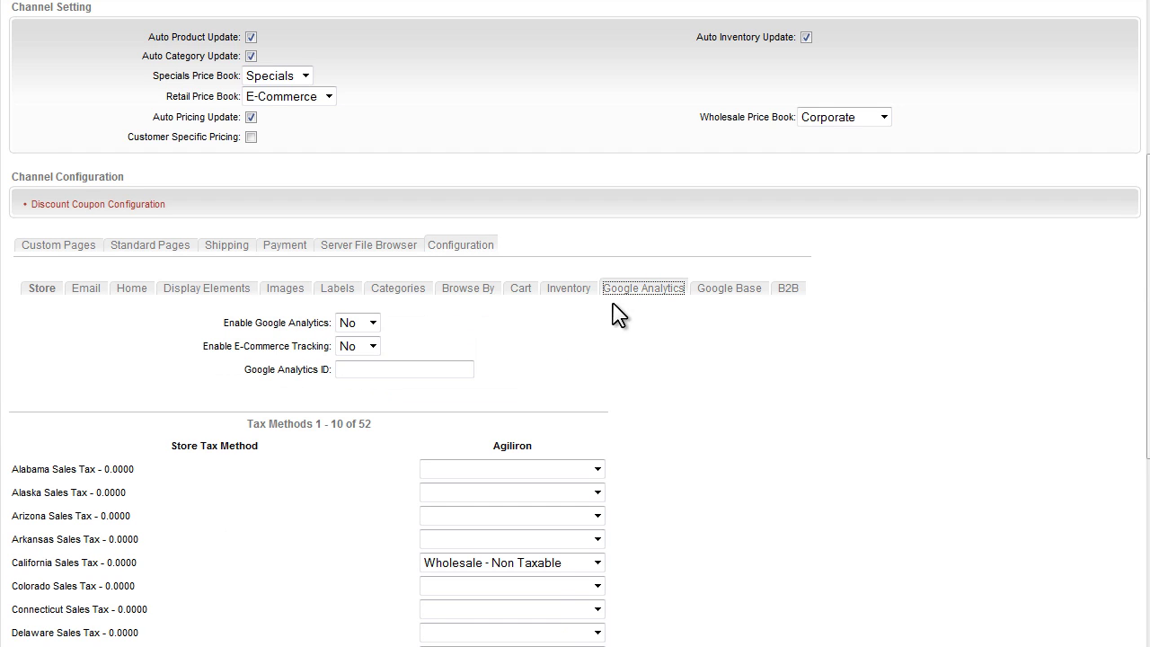
pyautogui.click(442, 368)
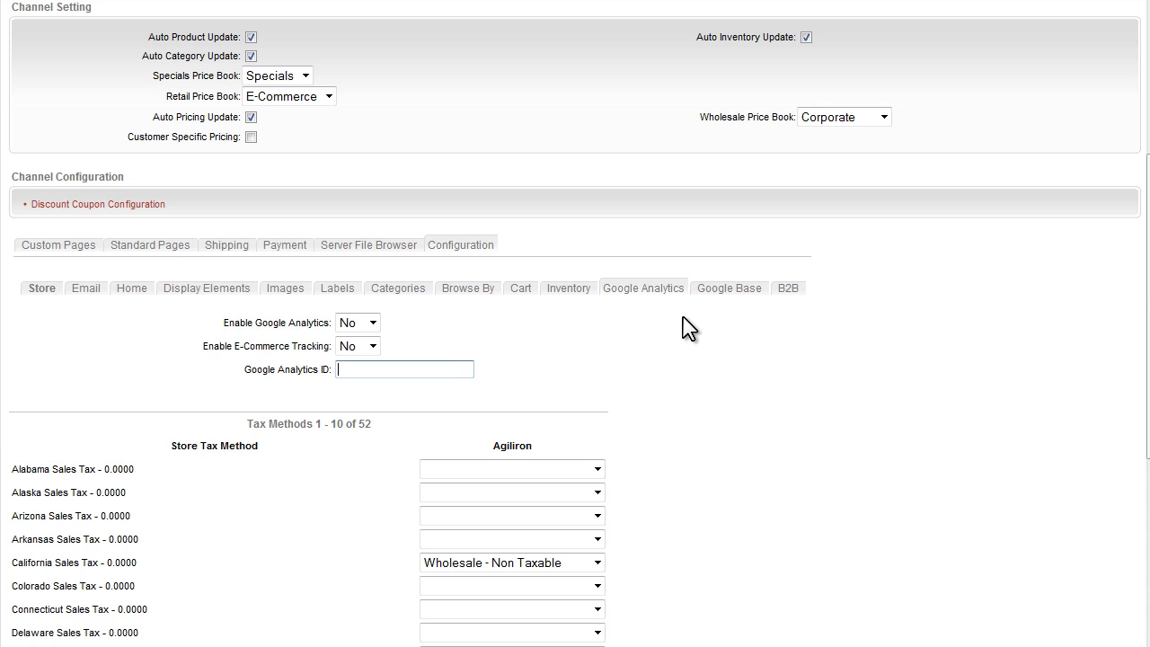
pyautogui.click(731, 291)
pyautogui.click(439, 349)
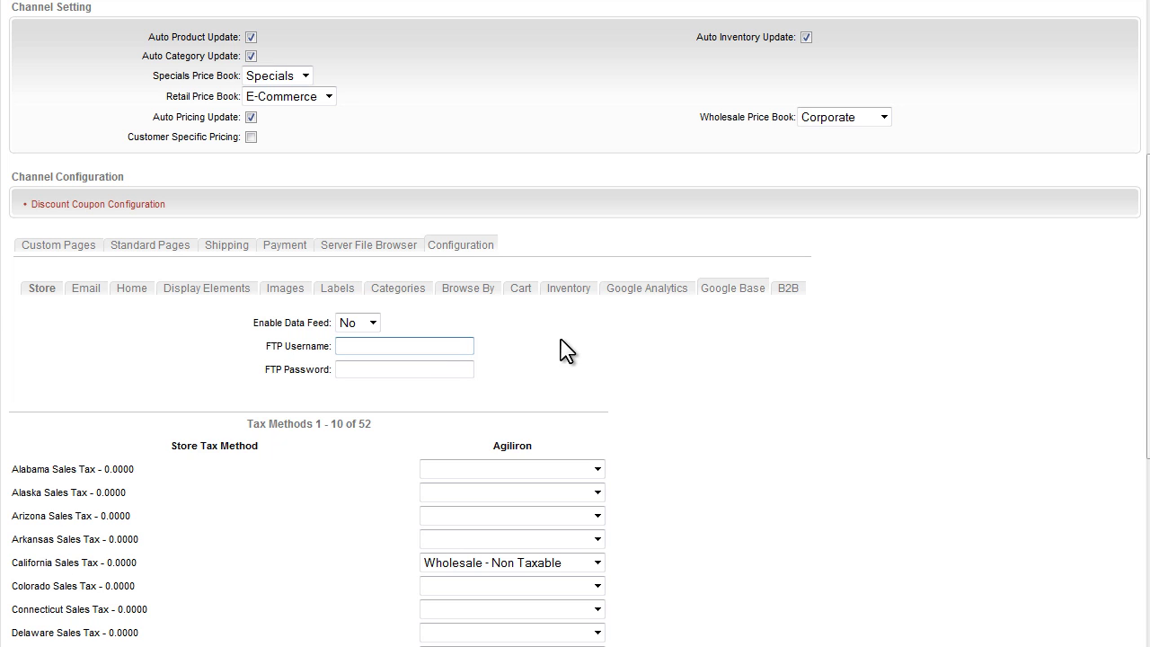
# - Open the B2B sub-tab and scroll through its login, passphrase and minimum order fields
pyautogui.click(788, 290)
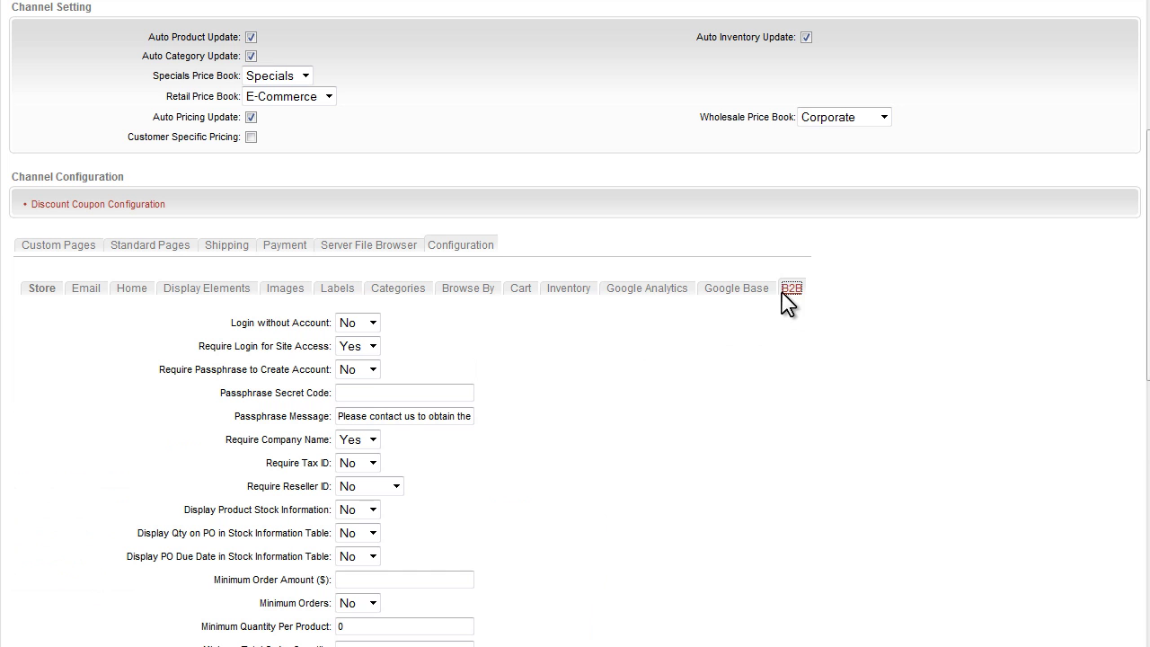
pyautogui.scroll(-1, 530, 361)
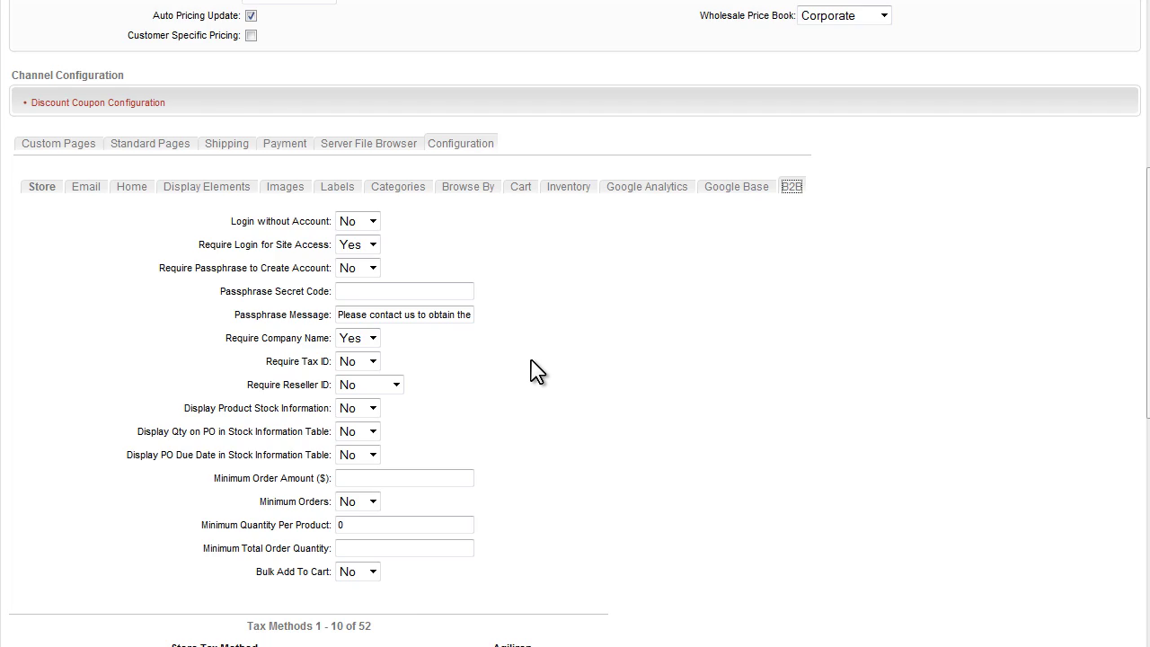
pyautogui.scroll(-1, 531, 362)
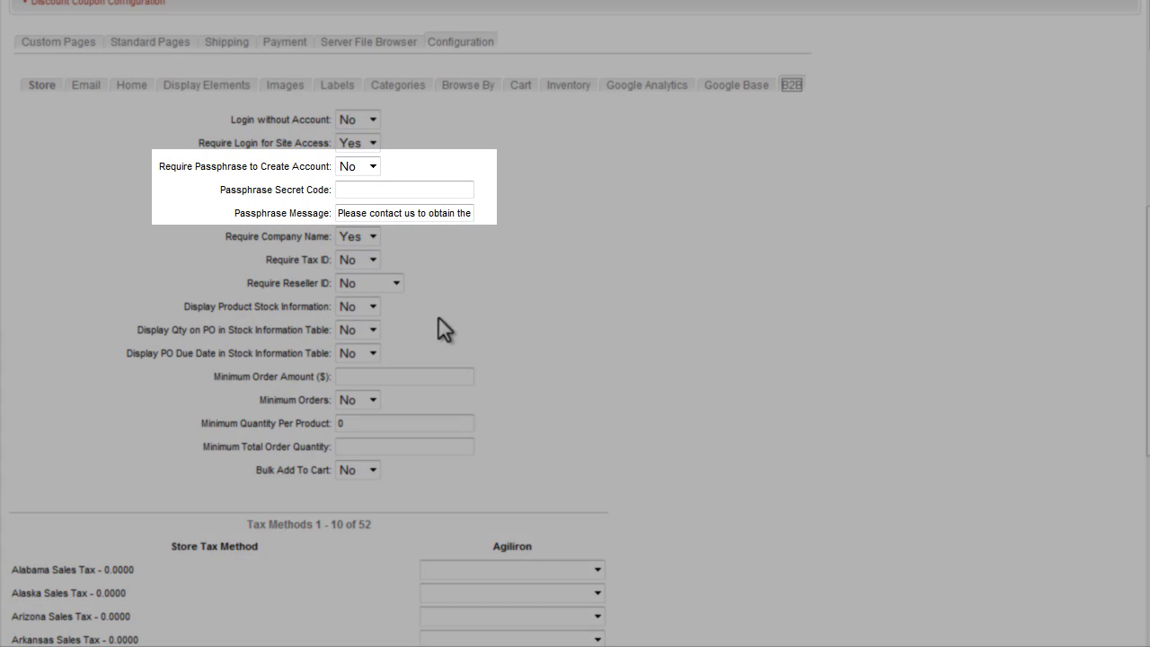